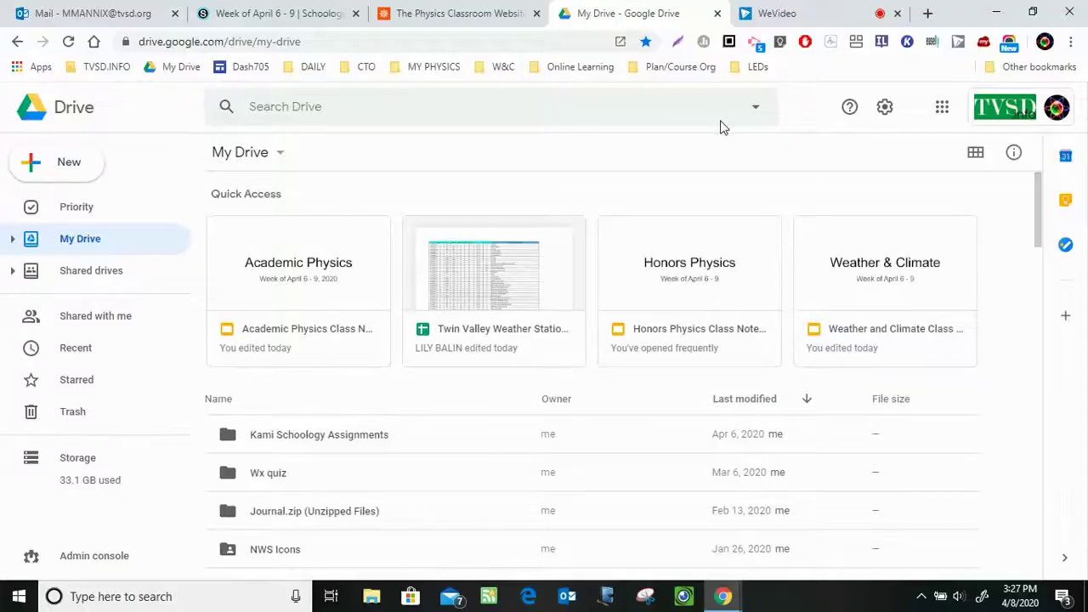
# Step: From Google Drive's apps launcher, open the new Google Sites home listing recent sites
pyautogui.click(942, 106)
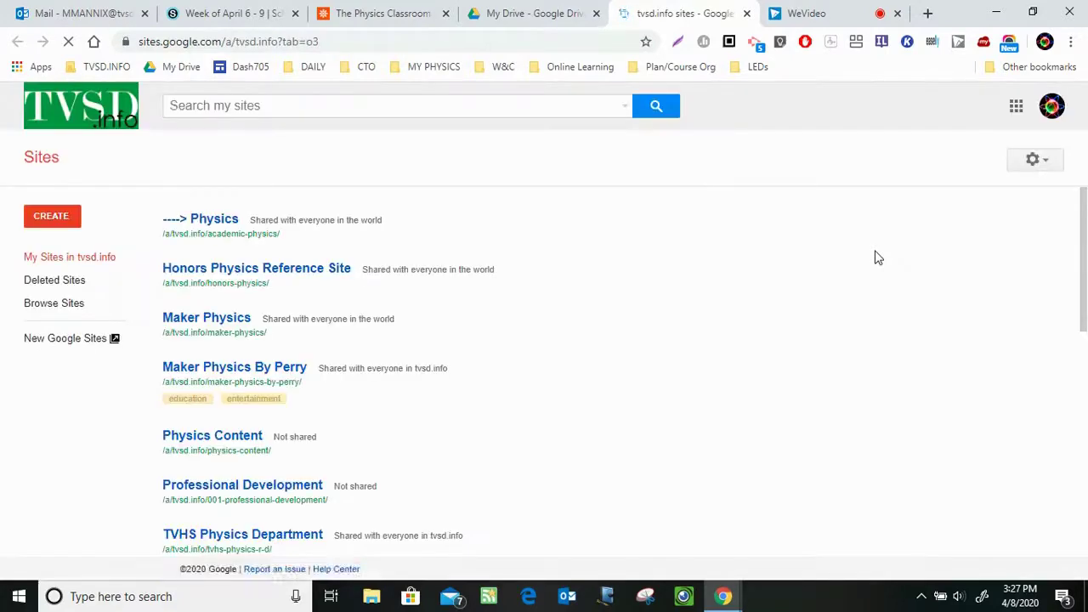
pyautogui.click(78, 342)
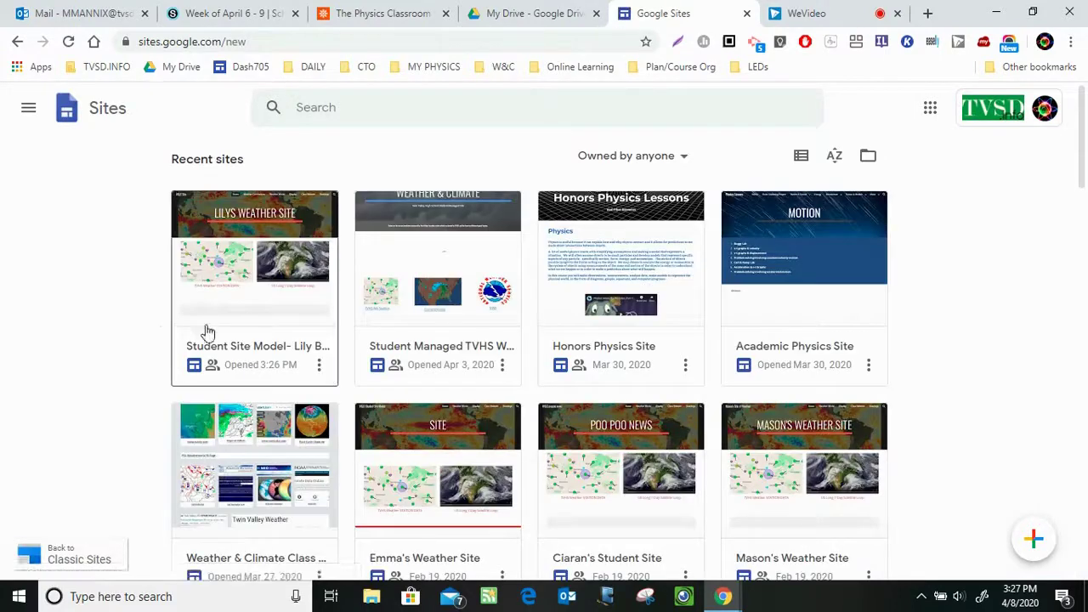
# Step: Open the student weather site in the editor and display its pages: Home, Weather World, Display, and others
pyautogui.click(249, 245)
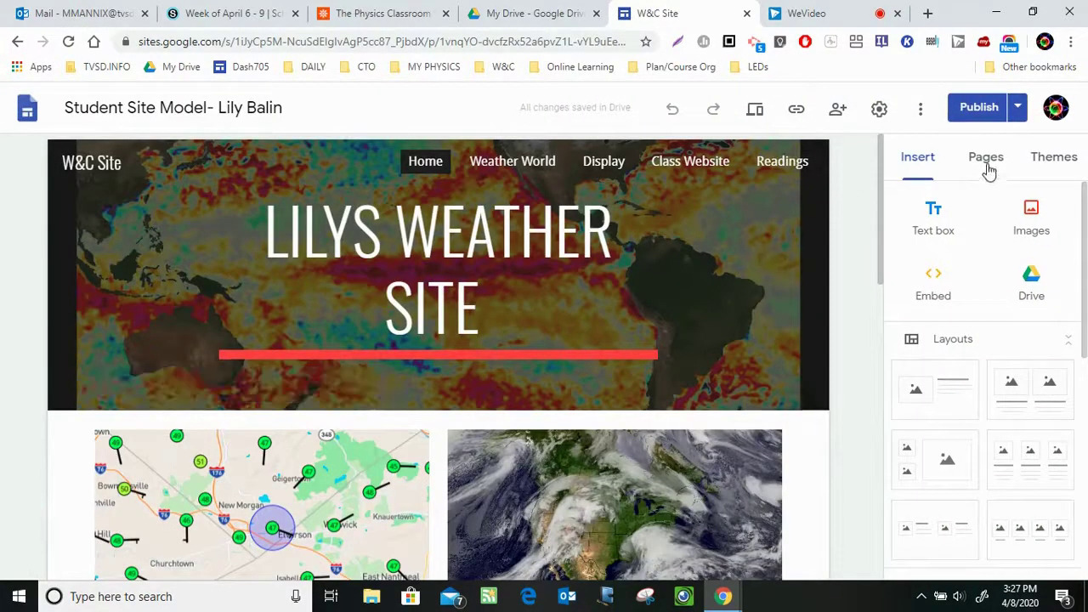
pyautogui.click(986, 158)
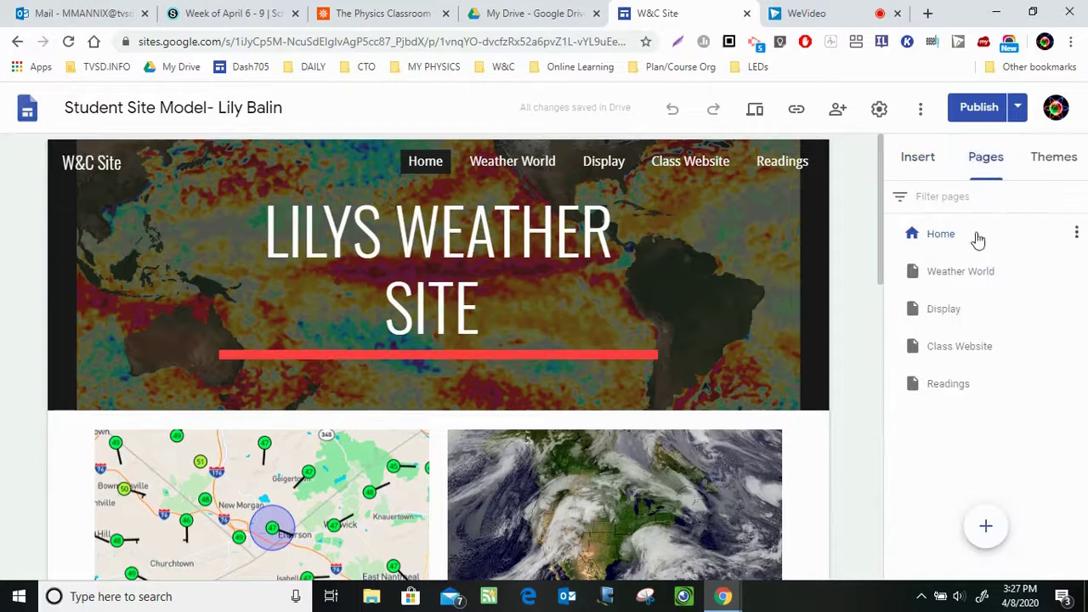
# Step: Create a new page named 'Analysis' after Home in the weather site
pyautogui.click(986, 528)
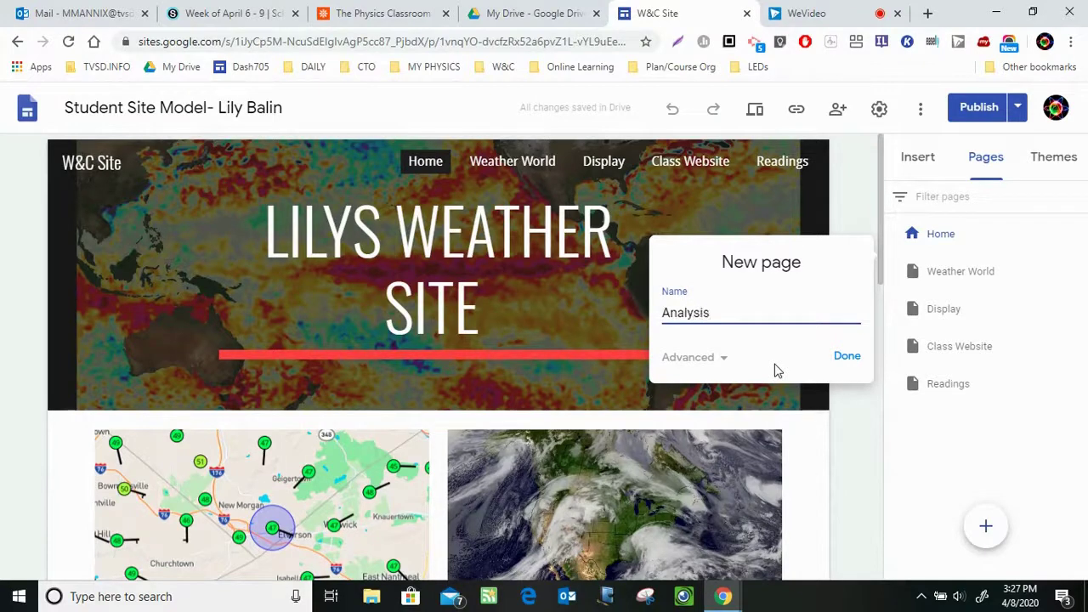
pyautogui.click(847, 357)
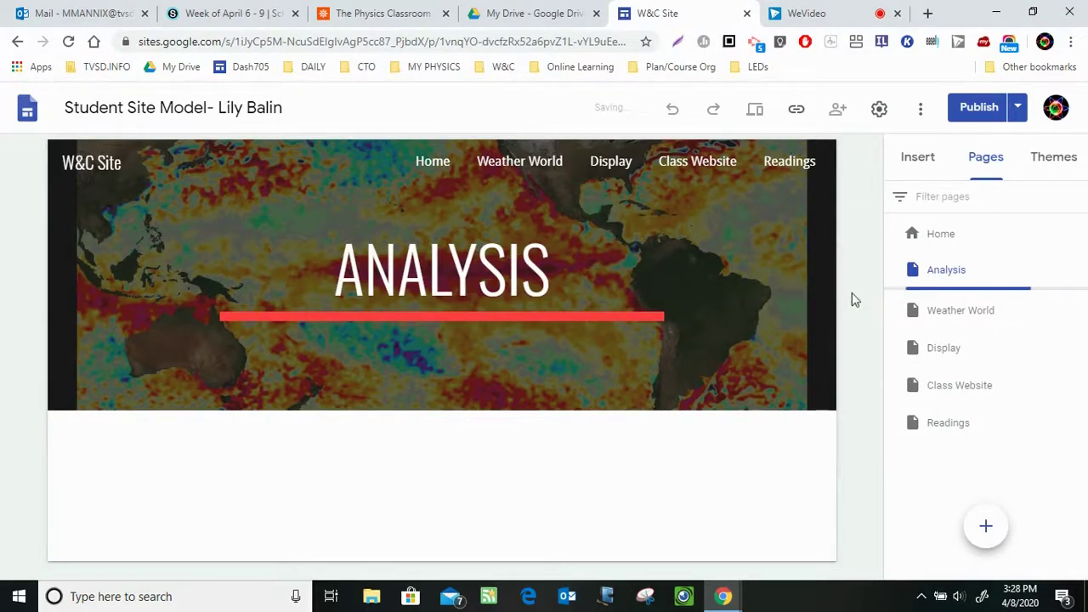
pyautogui.click(920, 160)
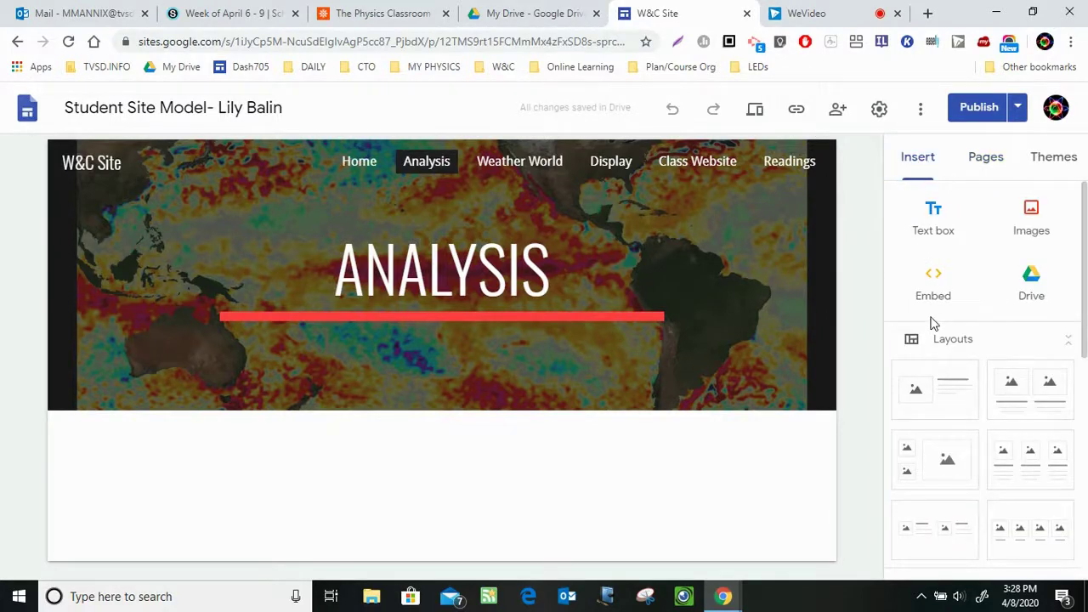
# Step: Add a two-column layout to Analysis, then open Home's embedded weather data log in Sheets
pyautogui.click(939, 383)
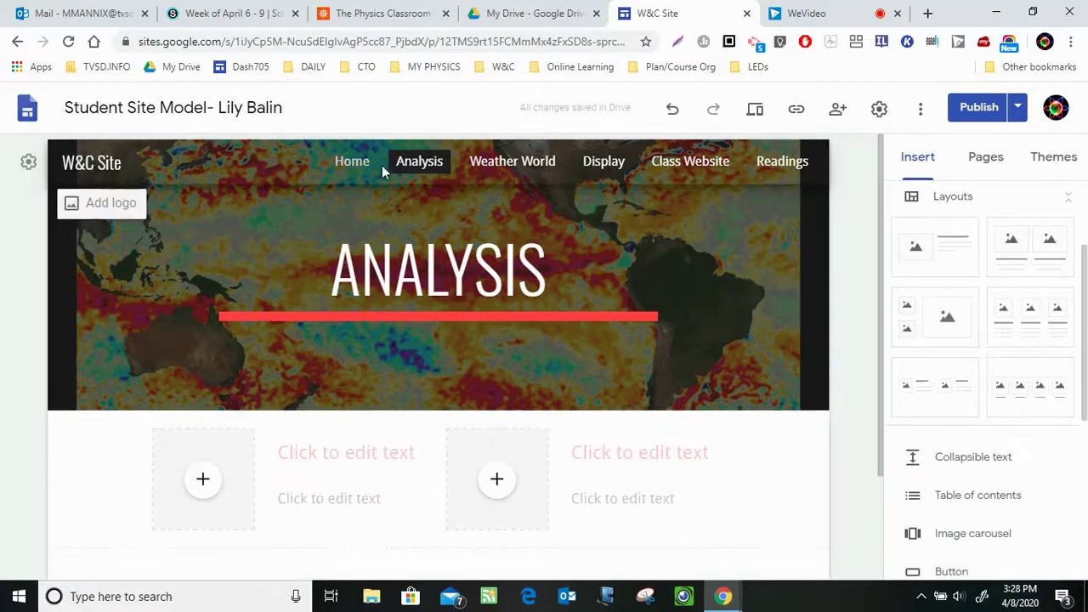
pyautogui.click(357, 164)
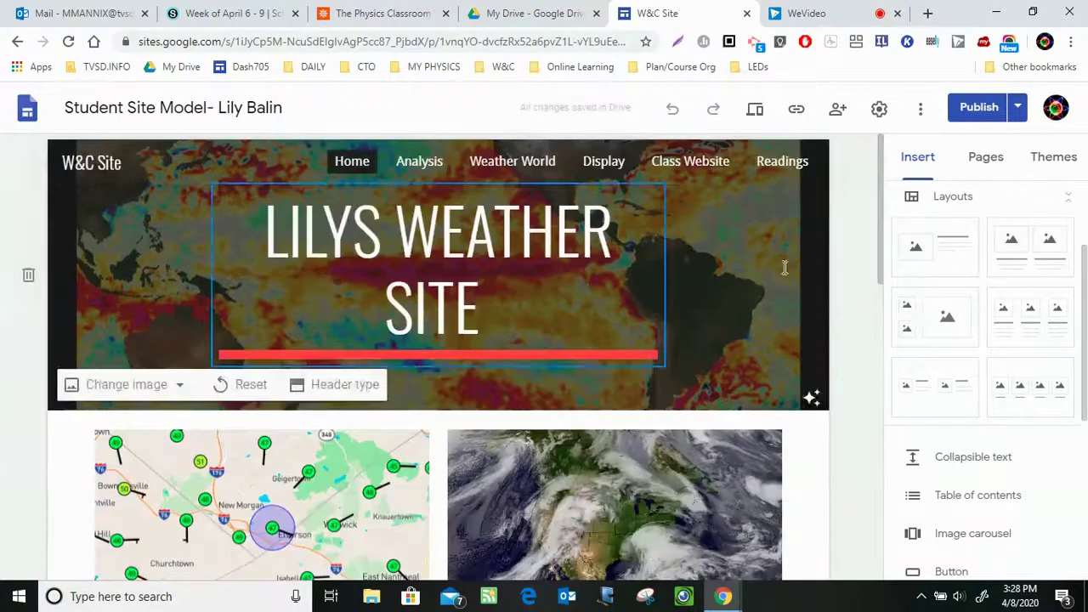
pyautogui.scroll(-2, 865, 296)
pyautogui.scroll(-3, 864, 300)
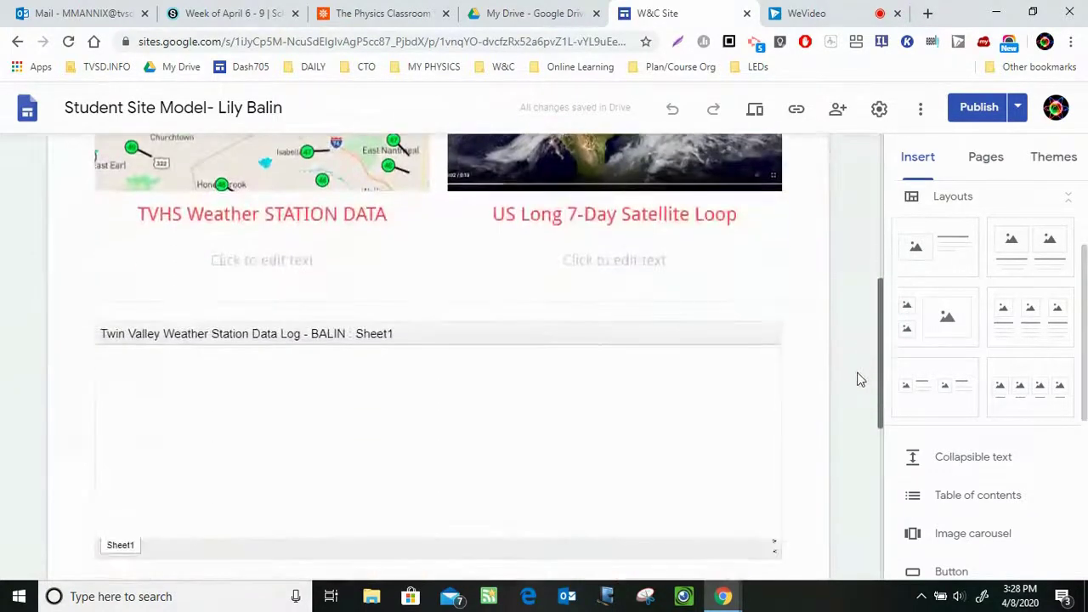
pyautogui.click(123, 366)
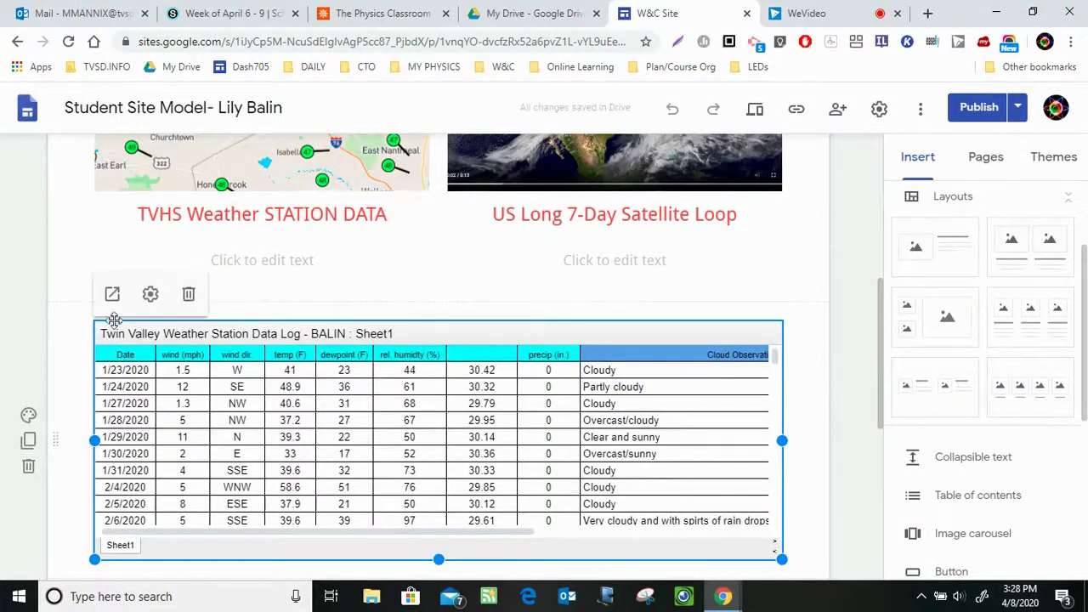
pyautogui.click(111, 296)
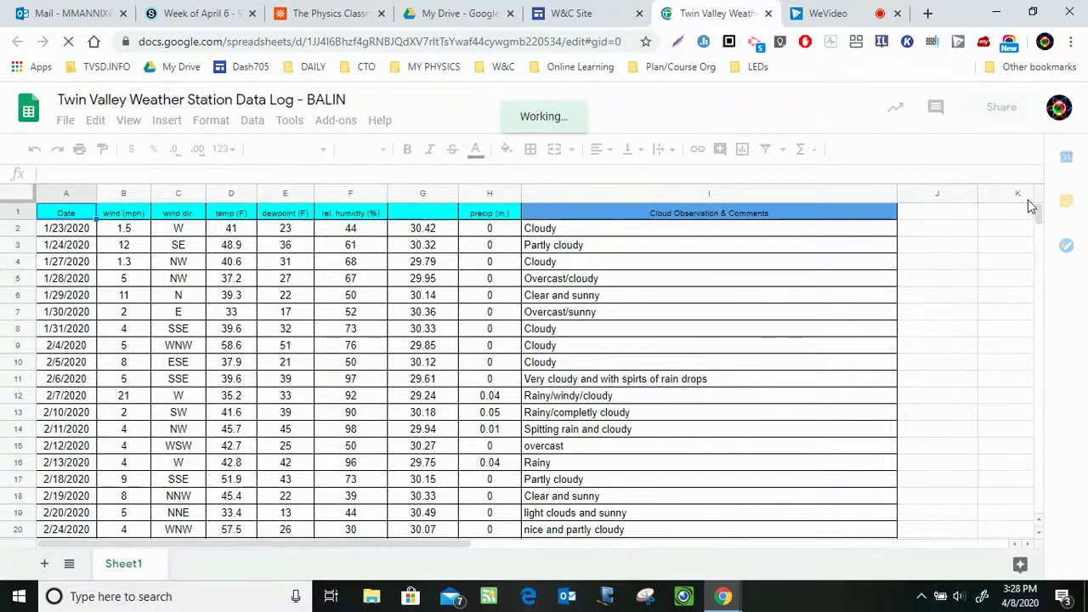
# Step: Copy the humidity scatter chart from the weather station data log, then return to the site editor
pyautogui.click(1040, 243)
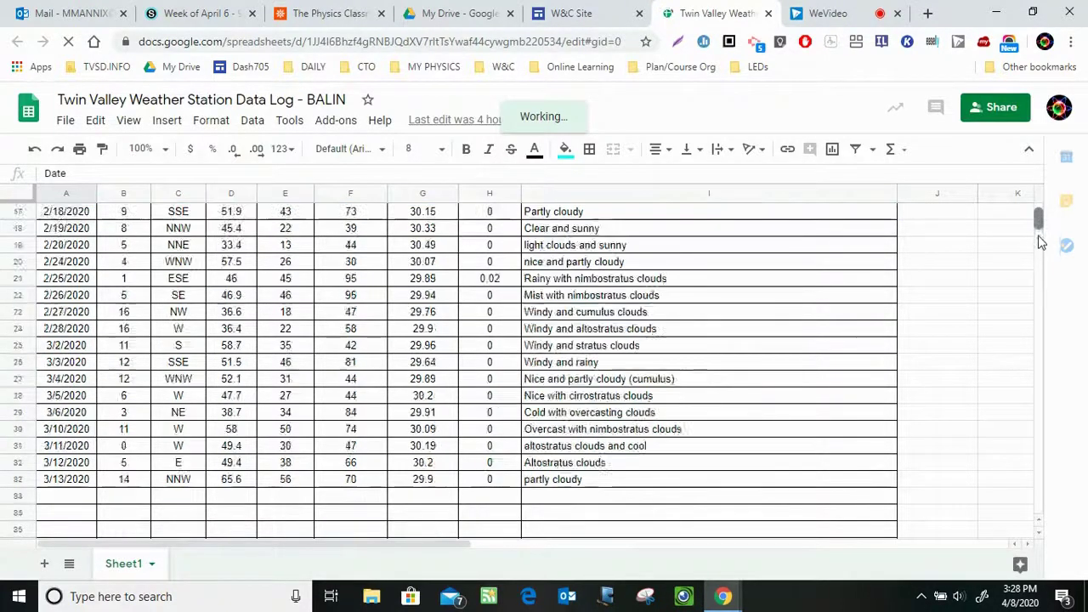
pyautogui.click(1041, 242)
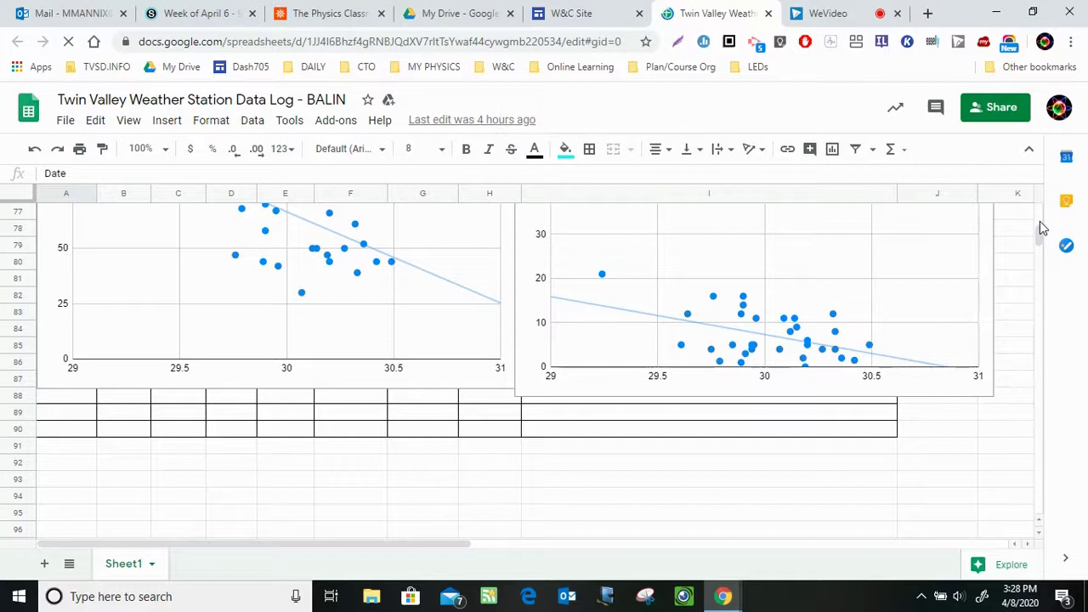
pyautogui.click(1017, 230)
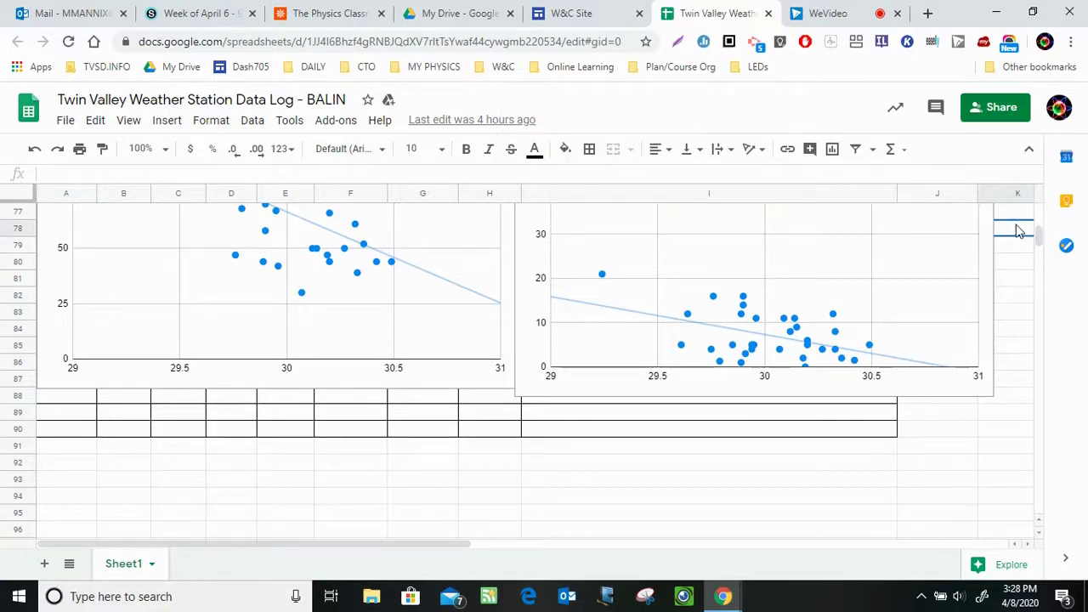
pyautogui.scroll(4, 1018, 230)
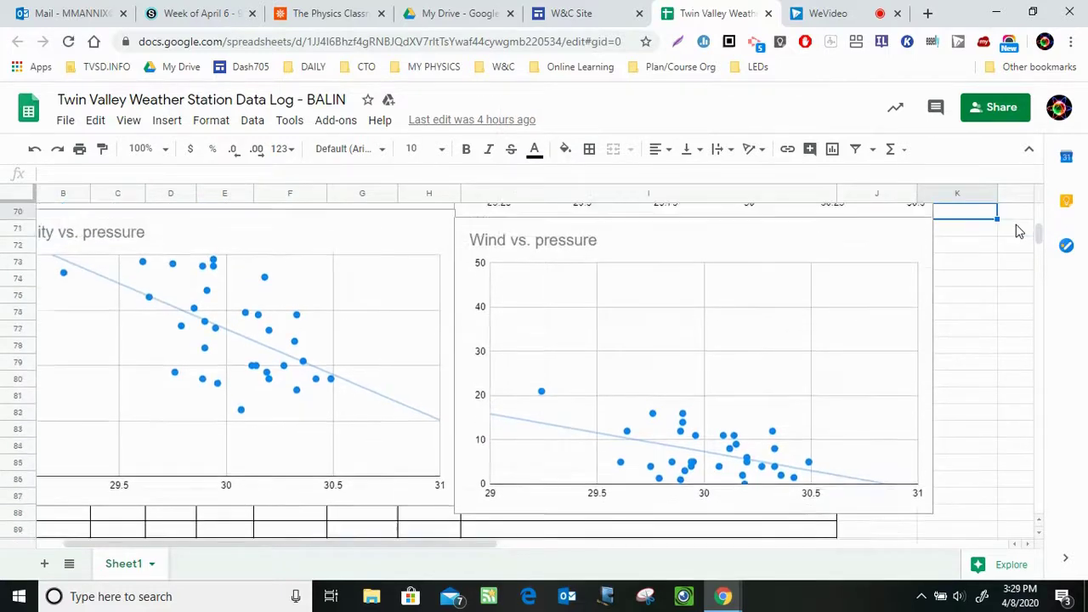
pyautogui.scroll(15, 1018, 229)
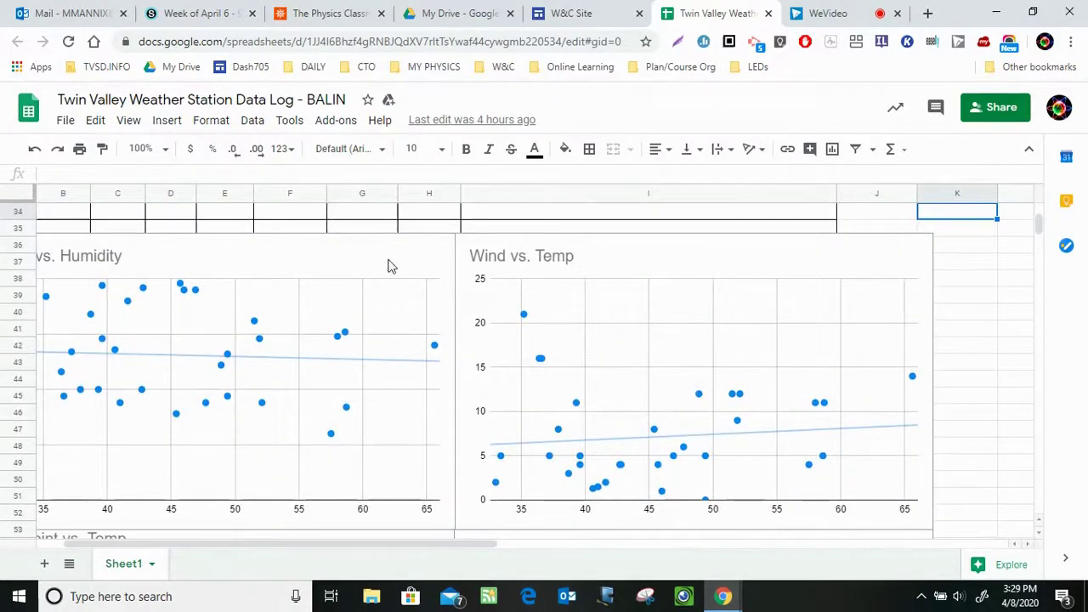
pyautogui.click(344, 260)
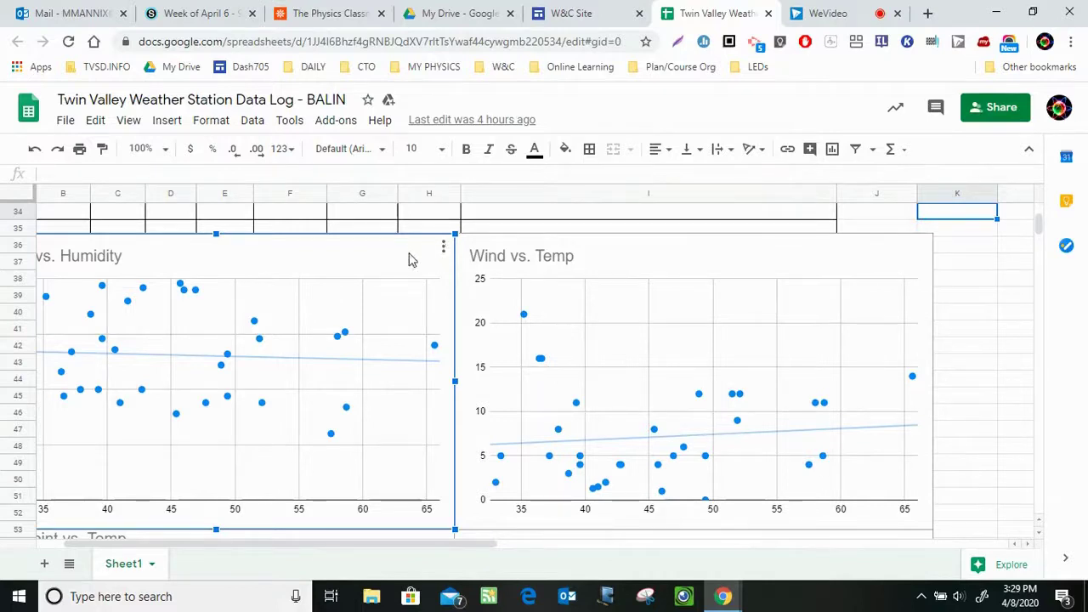
pyautogui.press('Escape')
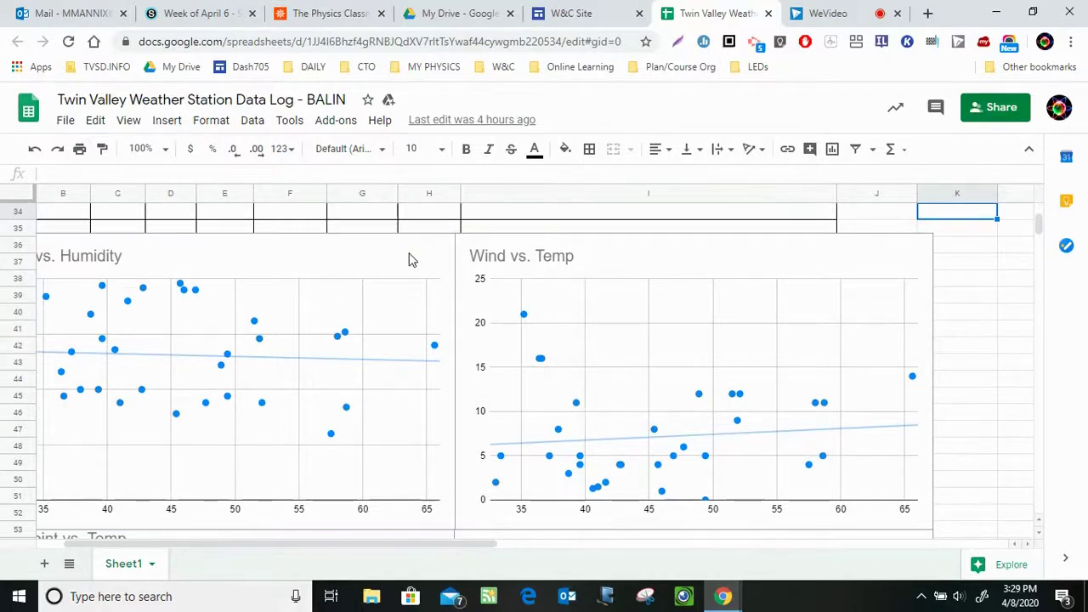
pyautogui.click(408, 259)
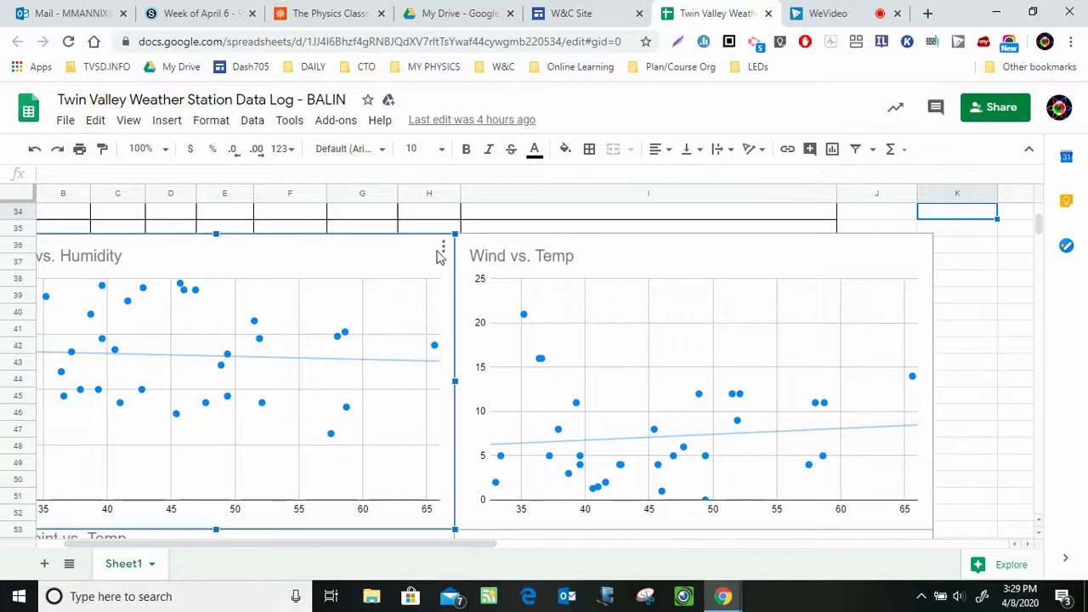
pyautogui.click(443, 247)
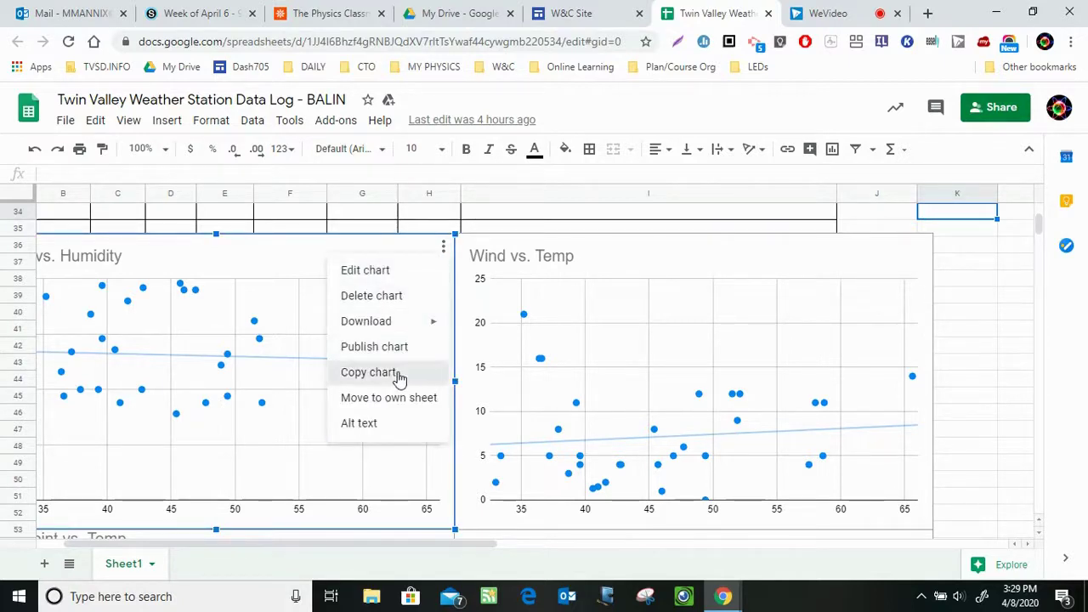
pyautogui.click(398, 376)
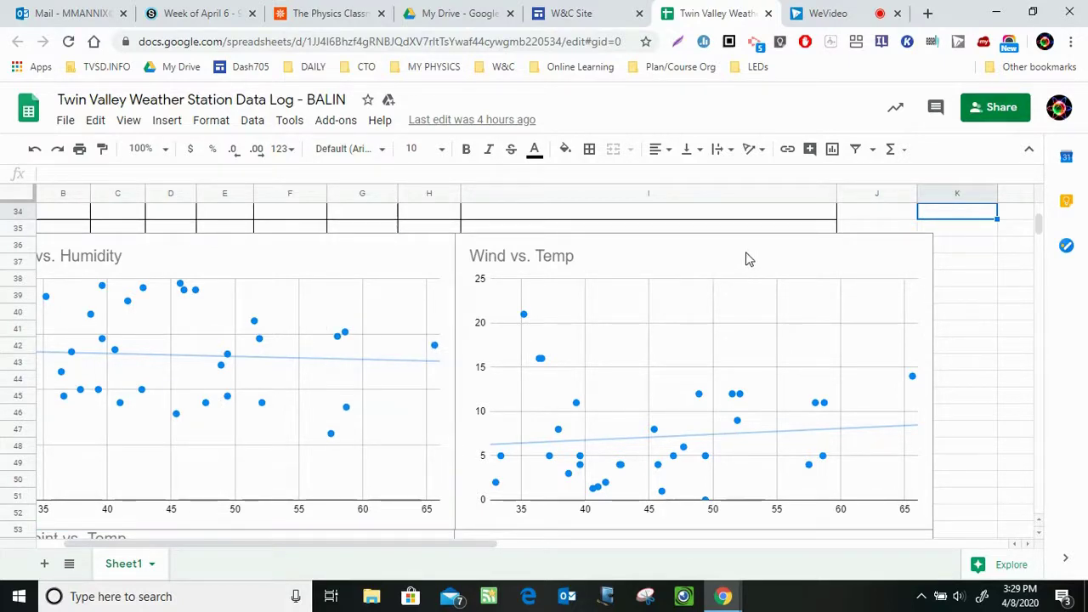
pyautogui.click(582, 13)
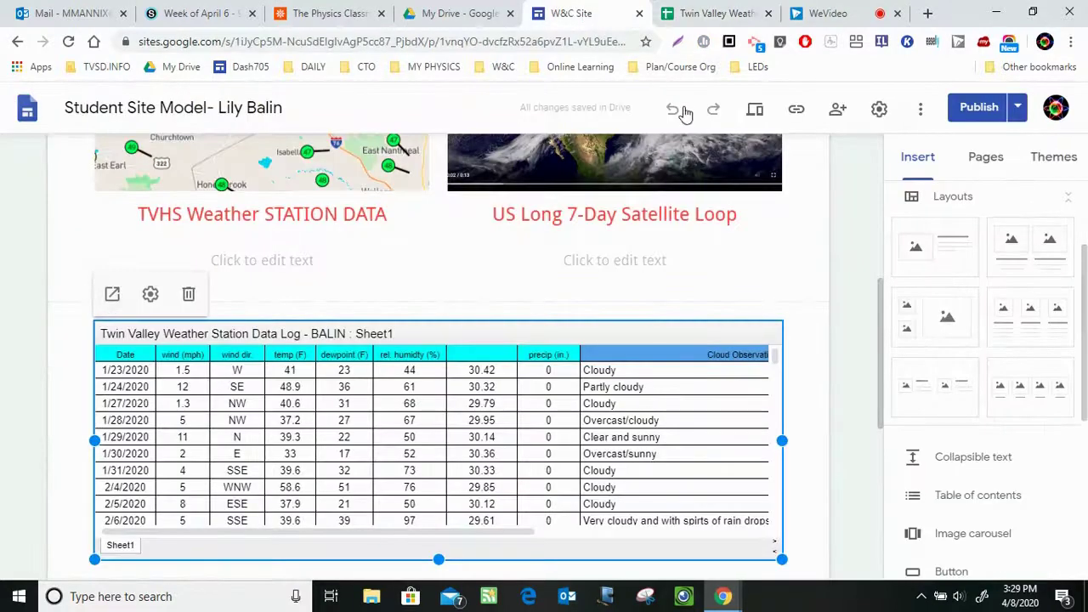
# Step: On the Analysis page, insert a two-image layout section and select its left image slot
pyautogui.scroll(1, 878, 212)
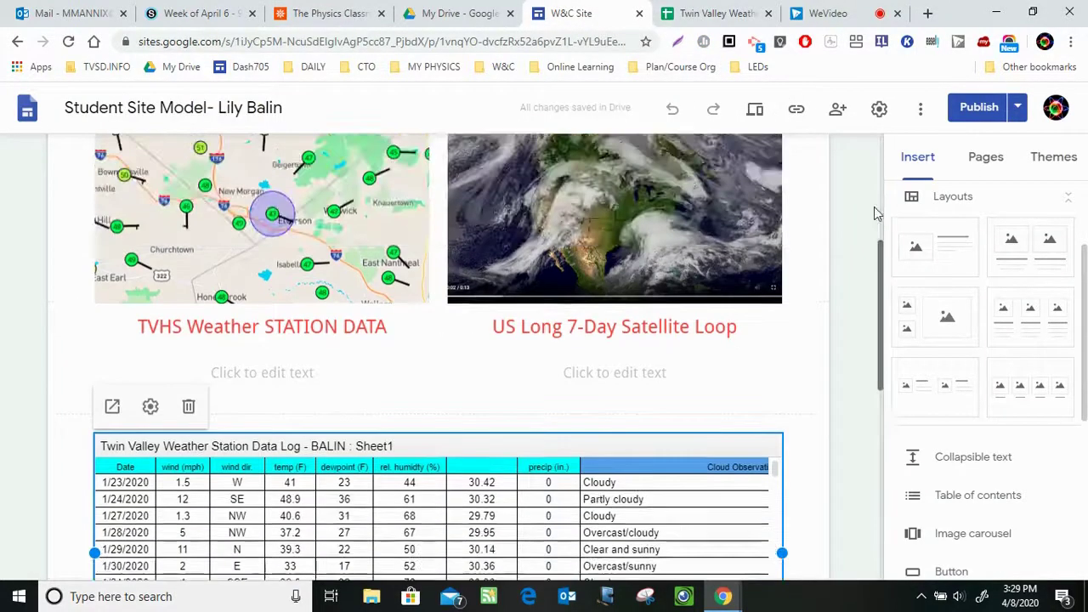
pyautogui.scroll(3, 874, 213)
pyautogui.click(420, 162)
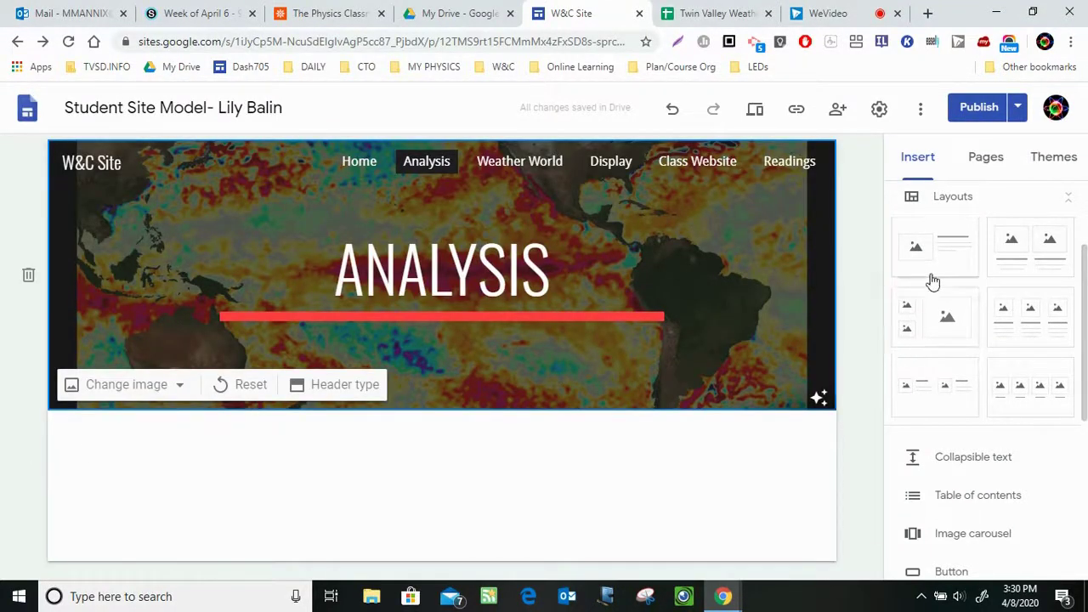
pyautogui.click(1015, 263)
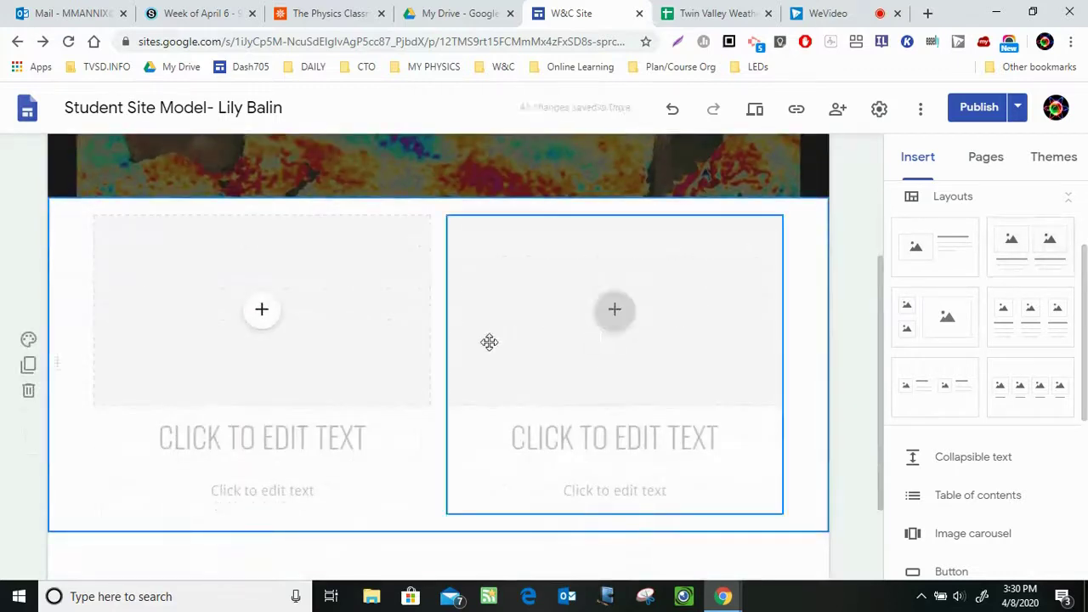
pyautogui.click(343, 345)
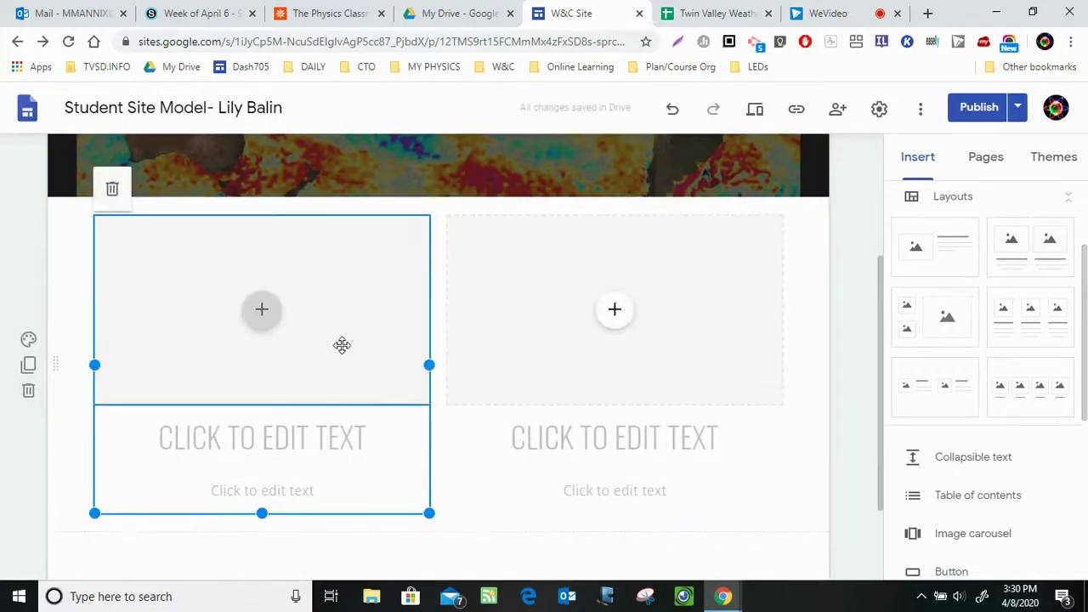
# Step: Paste the Temp vs. Humidity chart and drag it into the left column's image slot
pyautogui.hotkey('ctrl', 'v')
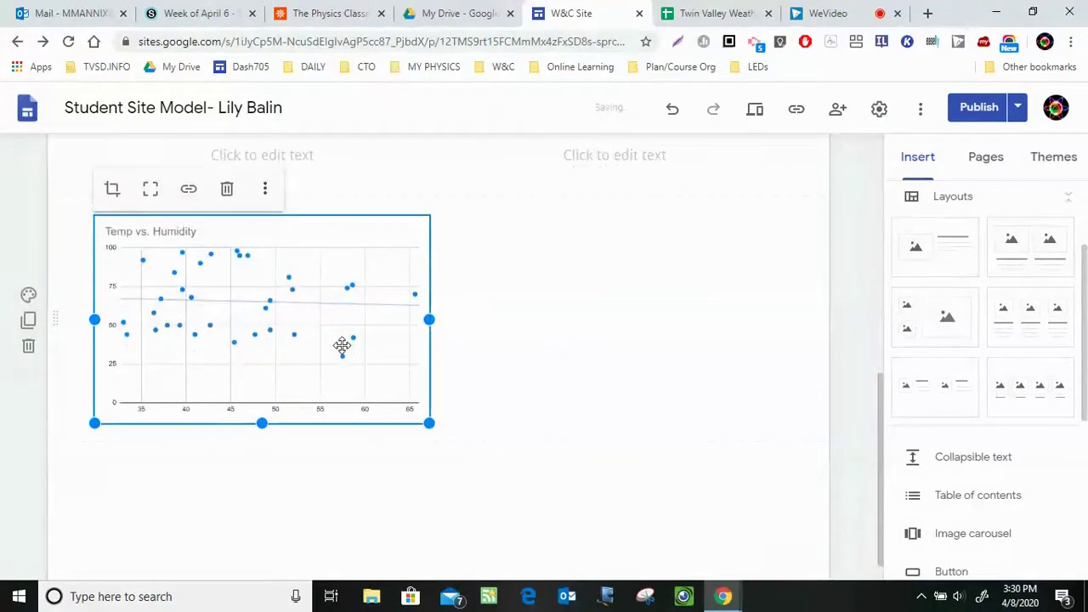
pyautogui.moveTo(884, 413); pyautogui.dragTo(873, 284)
pyautogui.moveTo(331, 516); pyautogui.dragTo(297, 205)
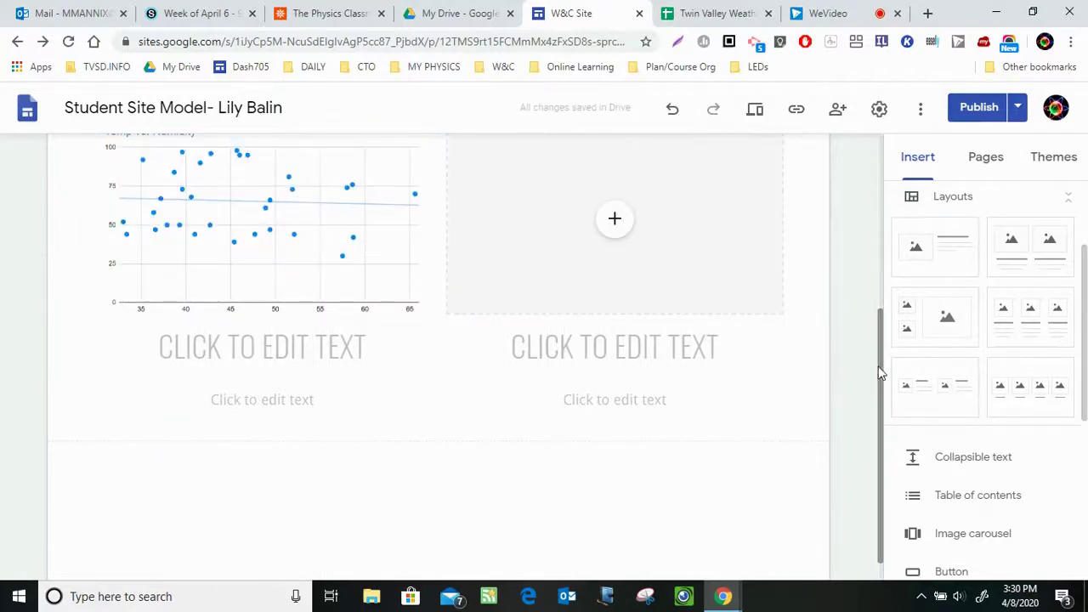
pyautogui.moveTo(881, 371); pyautogui.dragTo(885, 317)
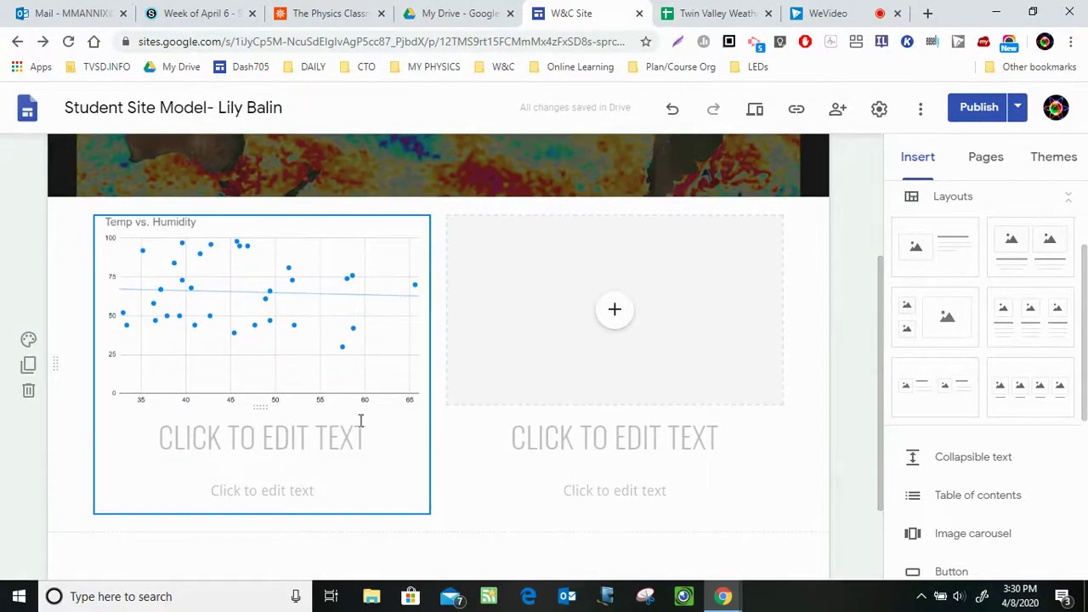
# Step: Copy the Wind vs. Temp scatter chart from the Twin Valley Weather Station Data Log
pyautogui.click(702, 19)
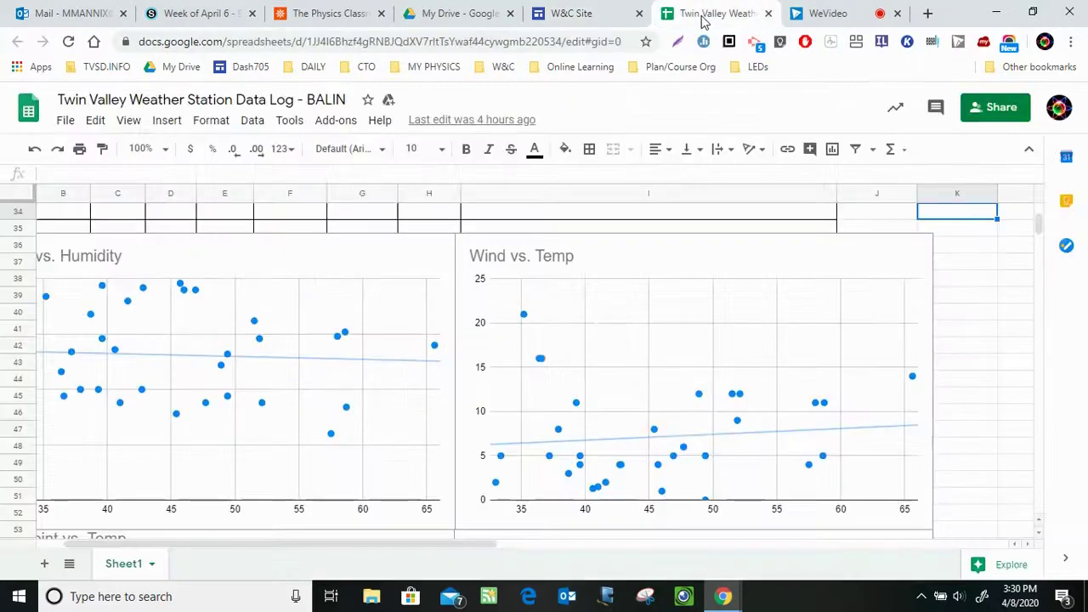
pyautogui.click(574, 346)
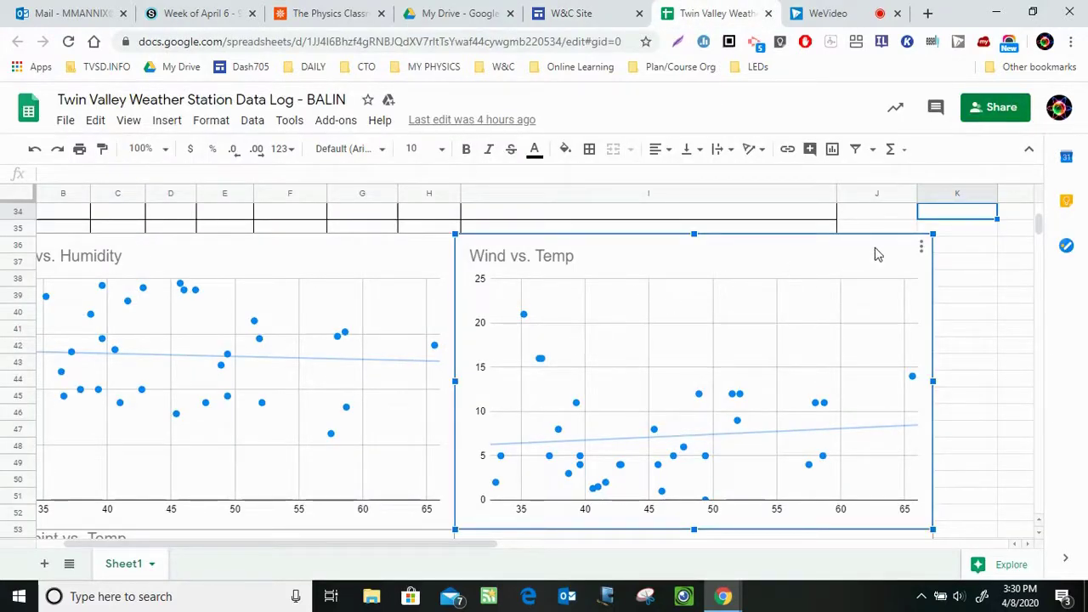
pyautogui.click(921, 247)
pyautogui.click(861, 375)
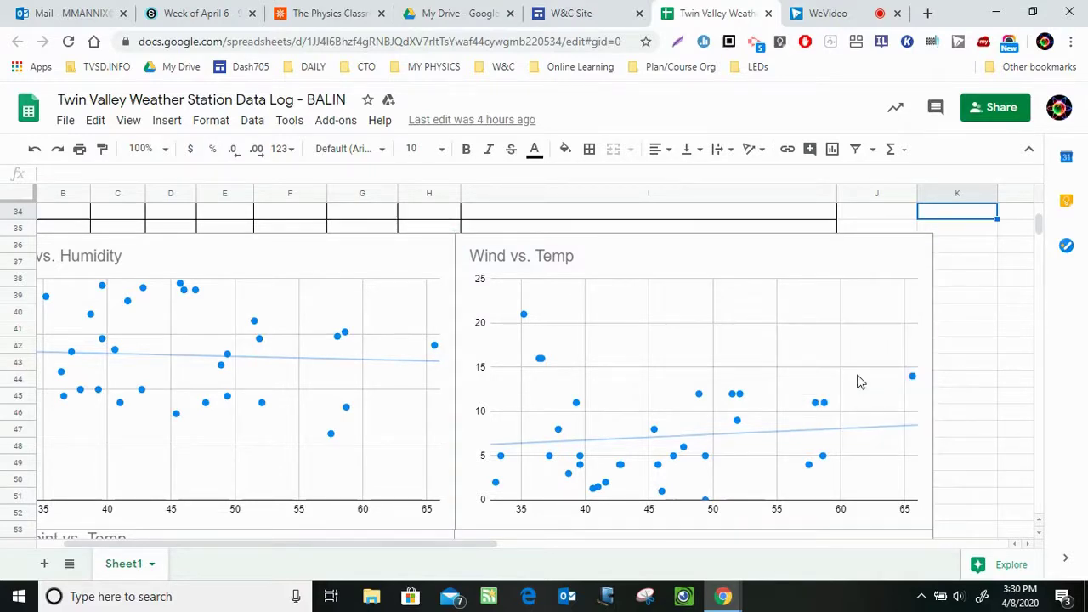
# Step: Paste the Wind vs. Temp chart into the right column's image slot beside Temp vs. Humidity
pyautogui.click(600, 19)
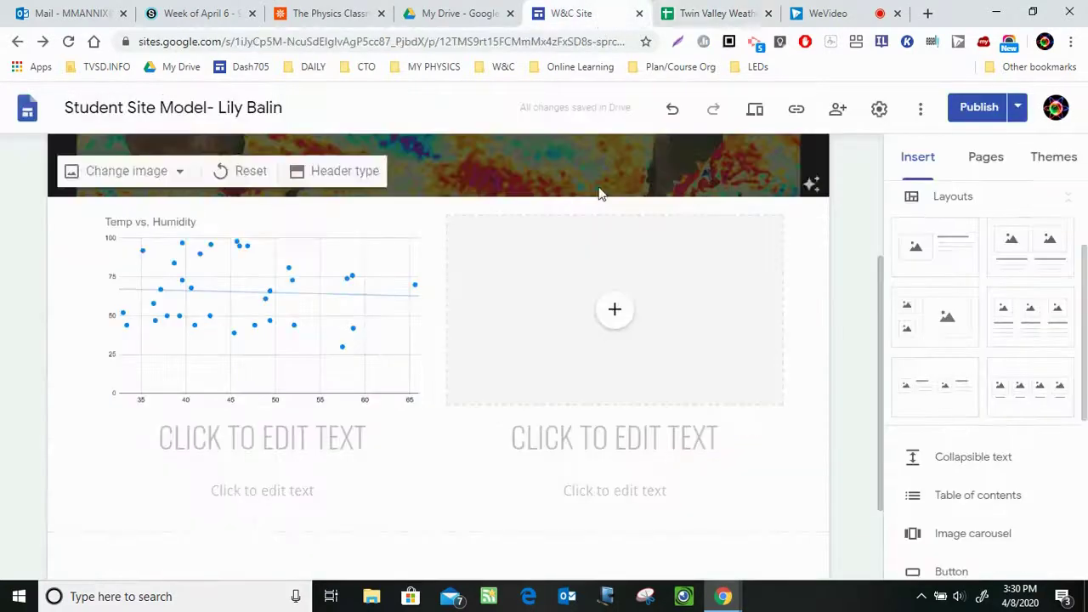
pyautogui.click(578, 263)
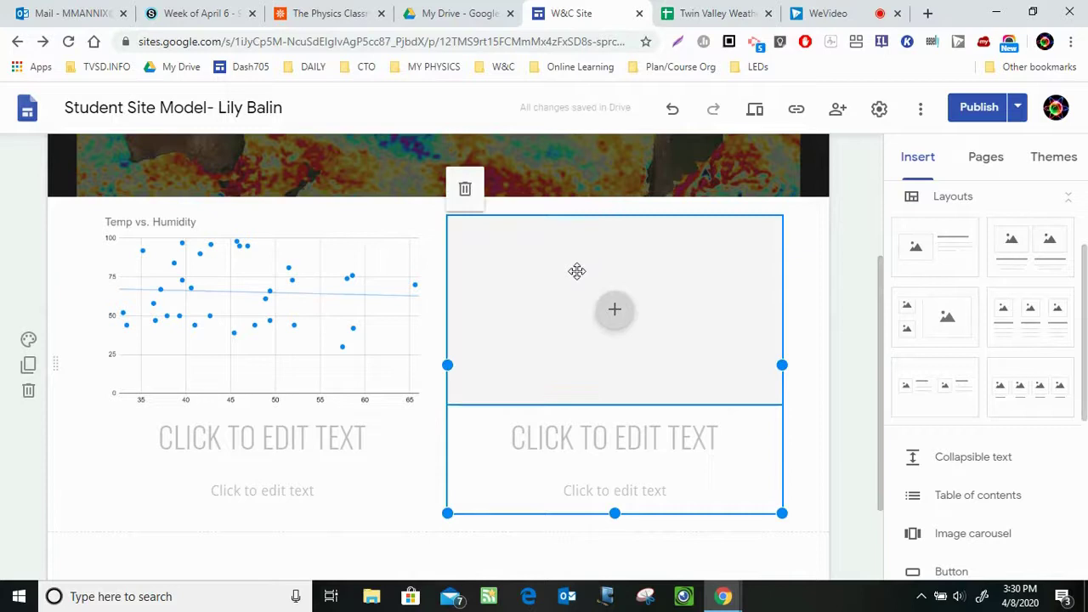
pyautogui.hotkey('ctrl', 'v')
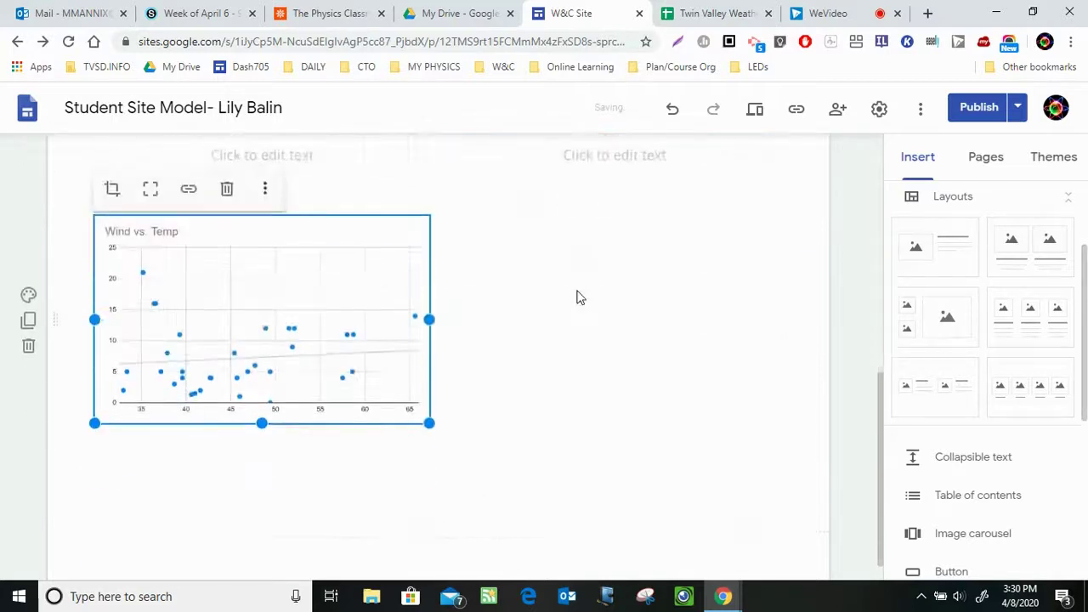
pyautogui.moveTo(376, 301); pyautogui.dragTo(563, 459)
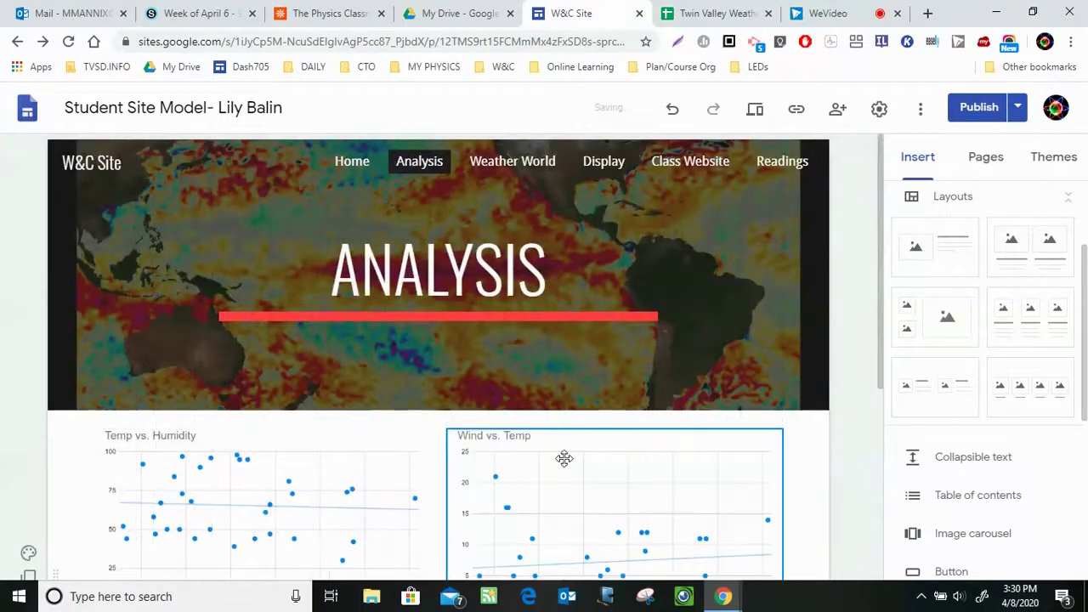
pyautogui.click(863, 358)
pyautogui.moveTo(881, 376); pyautogui.dragTo(871, 482)
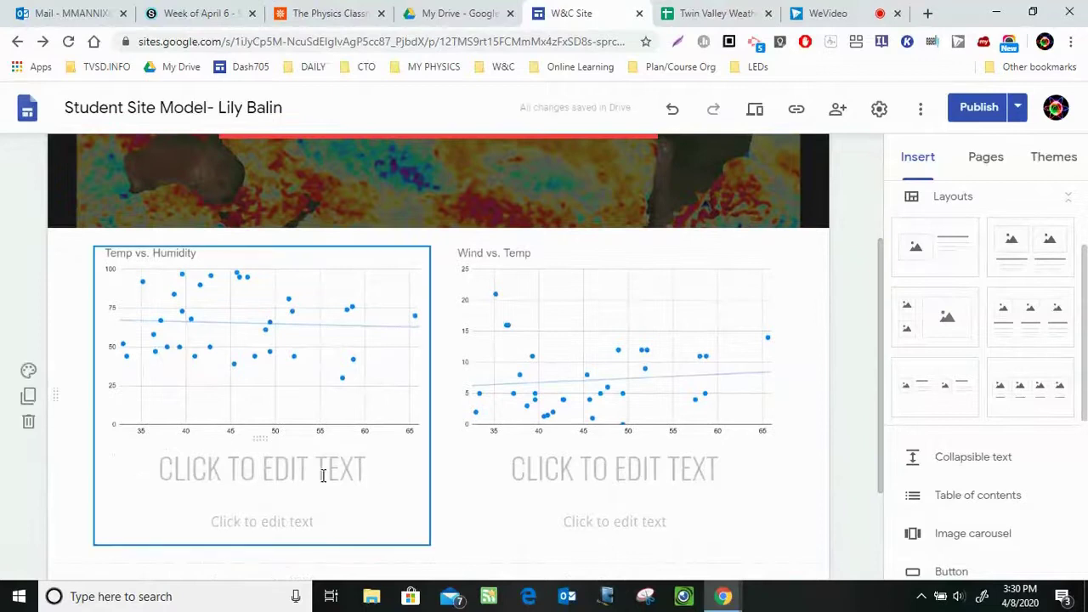
# Step: Set the heading under the left chart to 'TEMP VS. HUM'
pyautogui.click(244, 469)
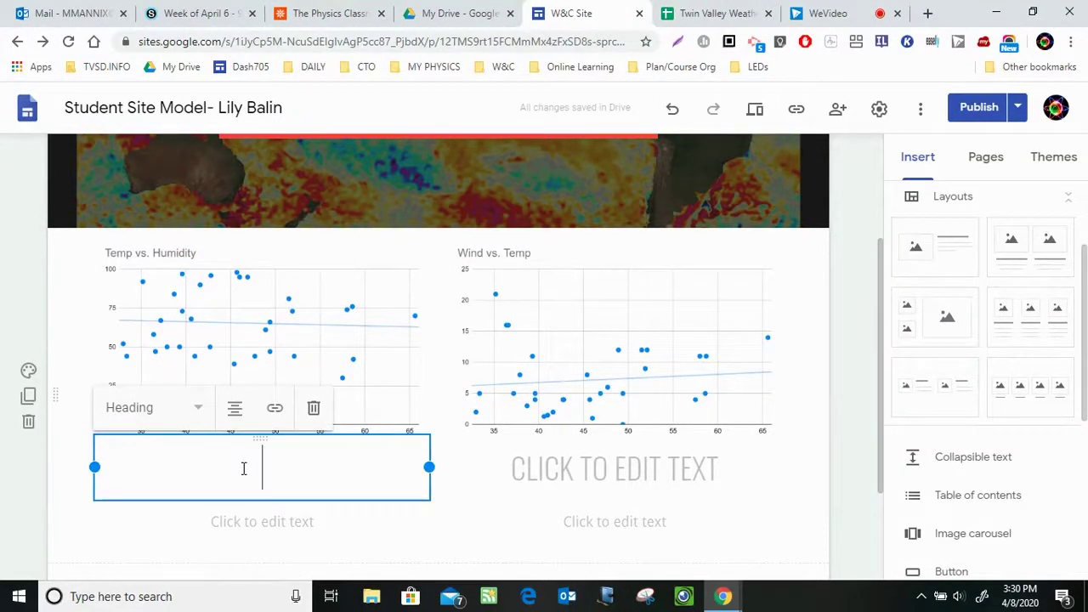
pyautogui.write('TEMPER')
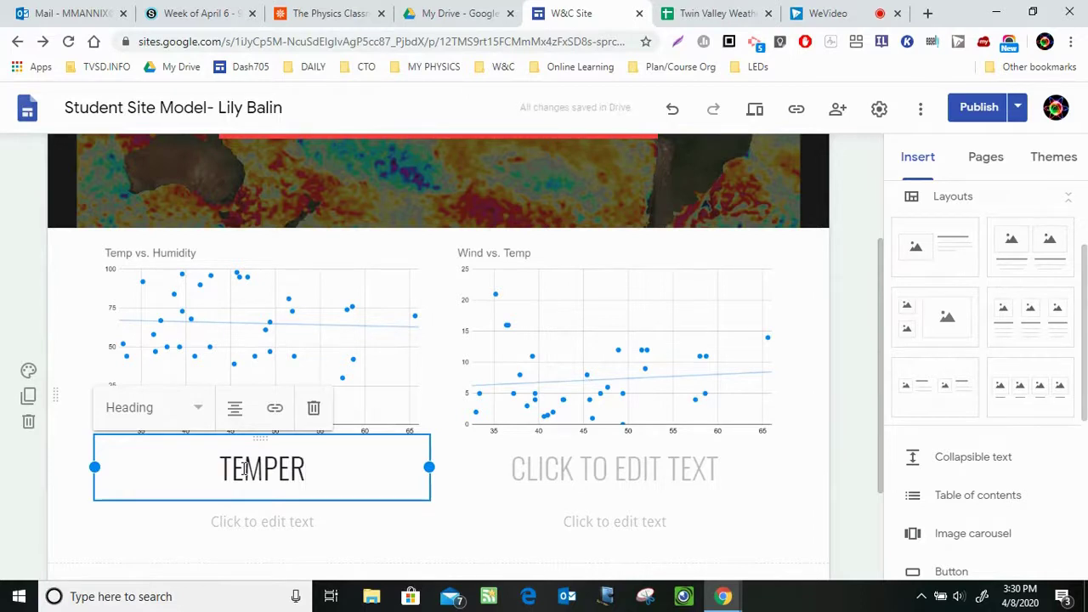
pyautogui.press('BackSpace')
pyautogui.press('BackSpace')
pyautogui.write('V')
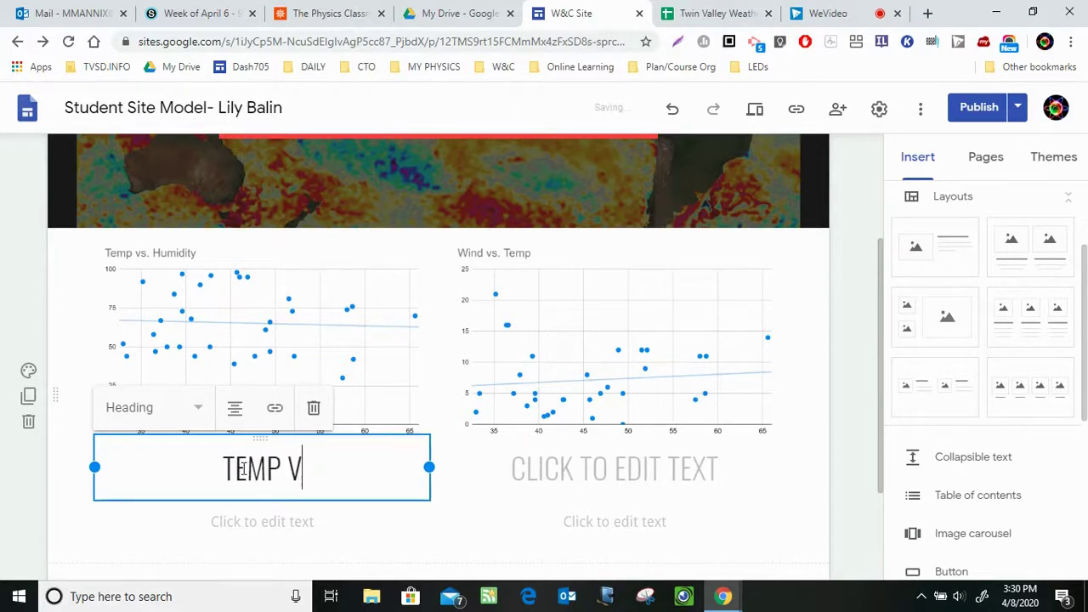
pyautogui.write('S. HUM')
# Step: Type 'No correlation' in the text box below the left heading
pyautogui.click(193, 530)
pyautogui.click(228, 532)
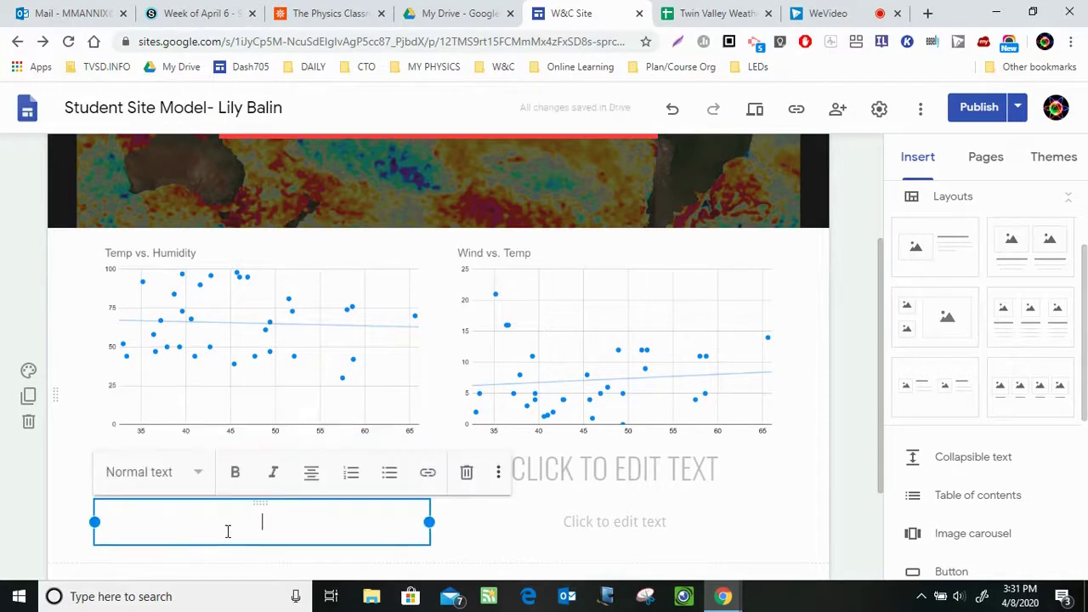
pyautogui.write('No c')
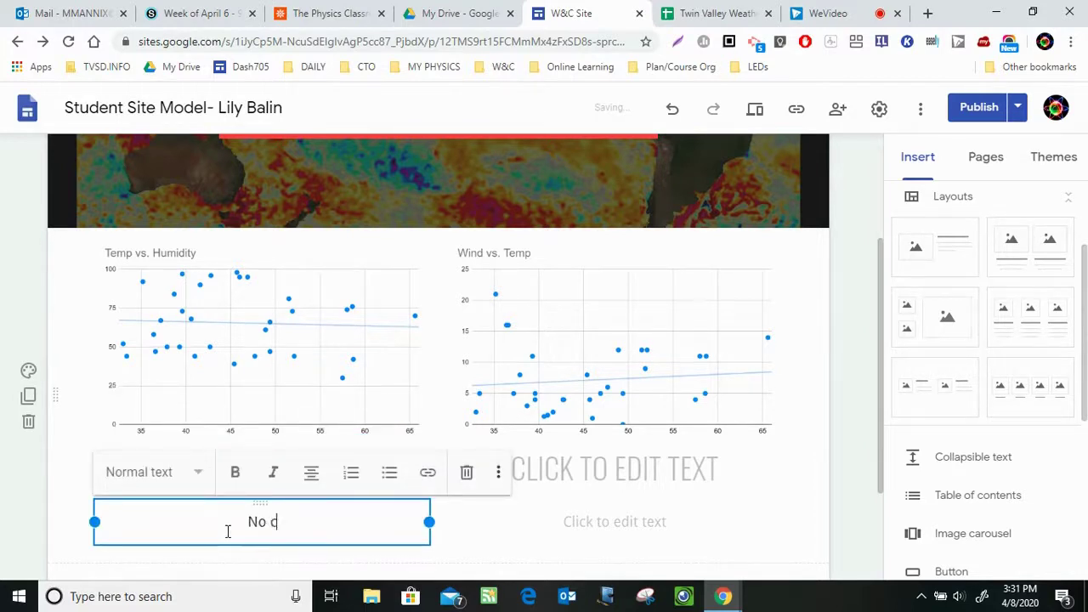
pyautogui.write('orrelation')
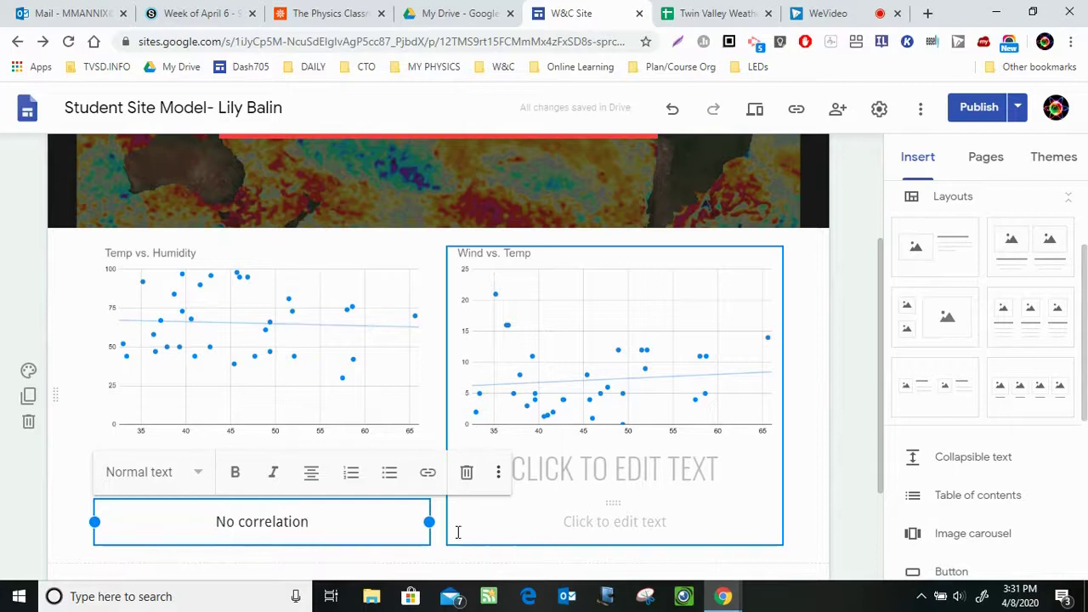
# Step: Fill the right chart's placeholders with heading 'WIND VS. TEMP' and body text 'No correlation'
pyautogui.click(592, 470)
pyautogui.write('W')
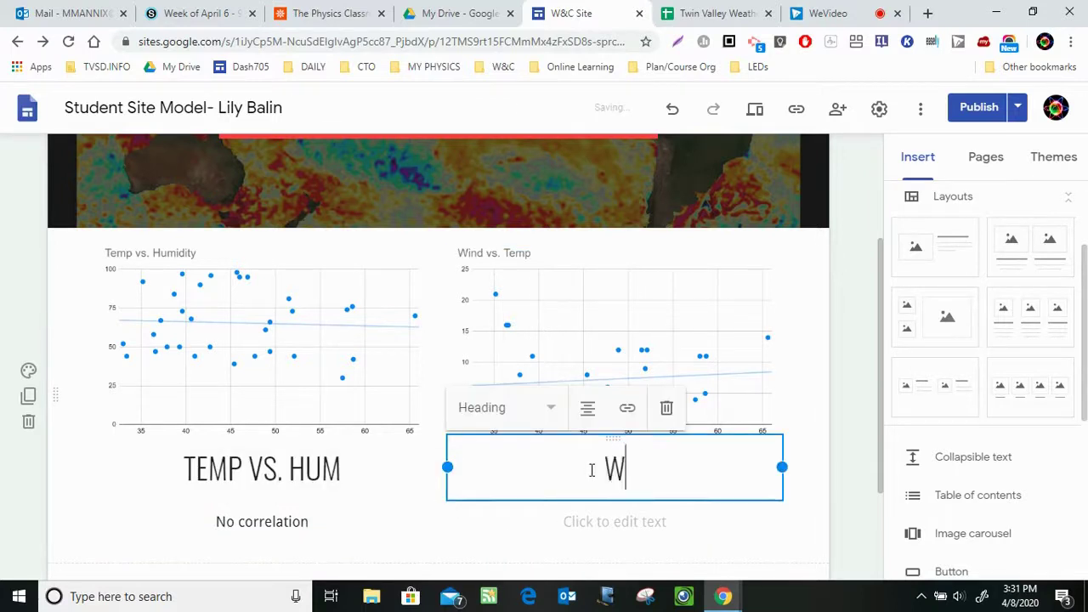
pyautogui.write('IND VS. ')
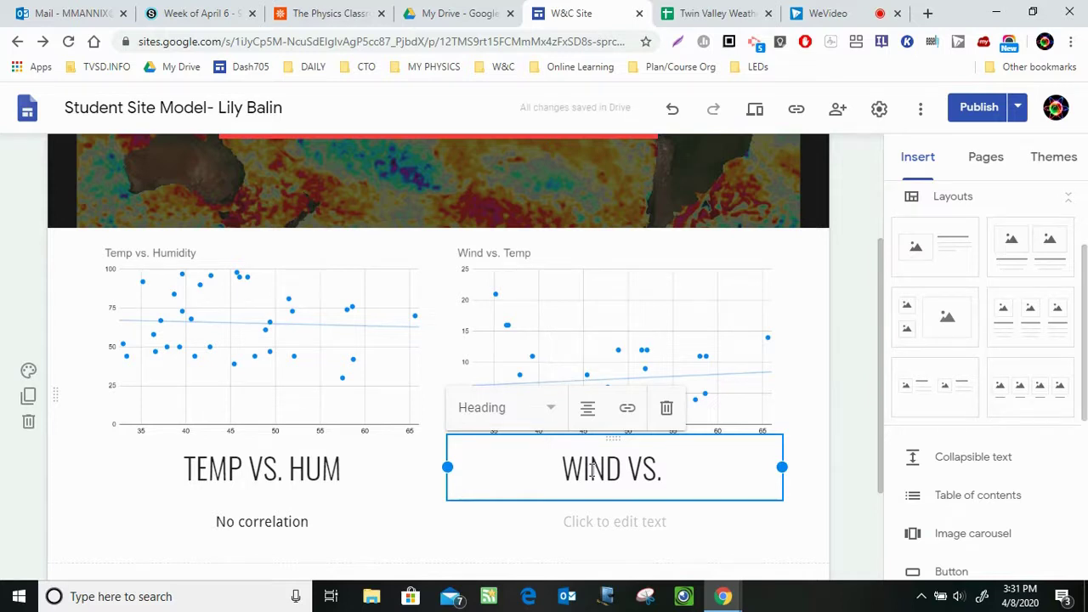
pyautogui.write('TEMP')
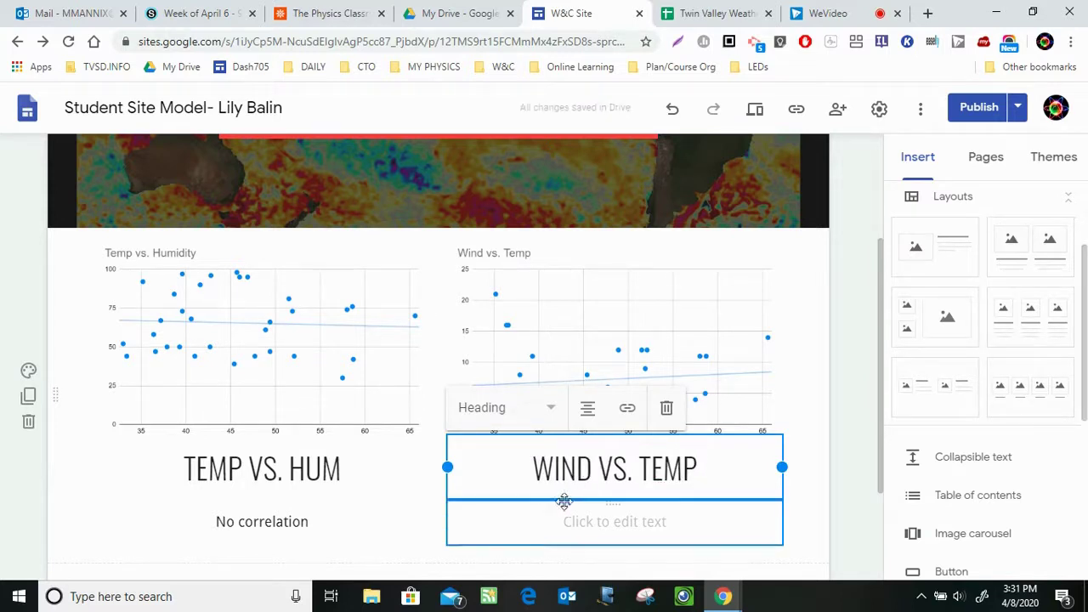
pyautogui.click(586, 524)
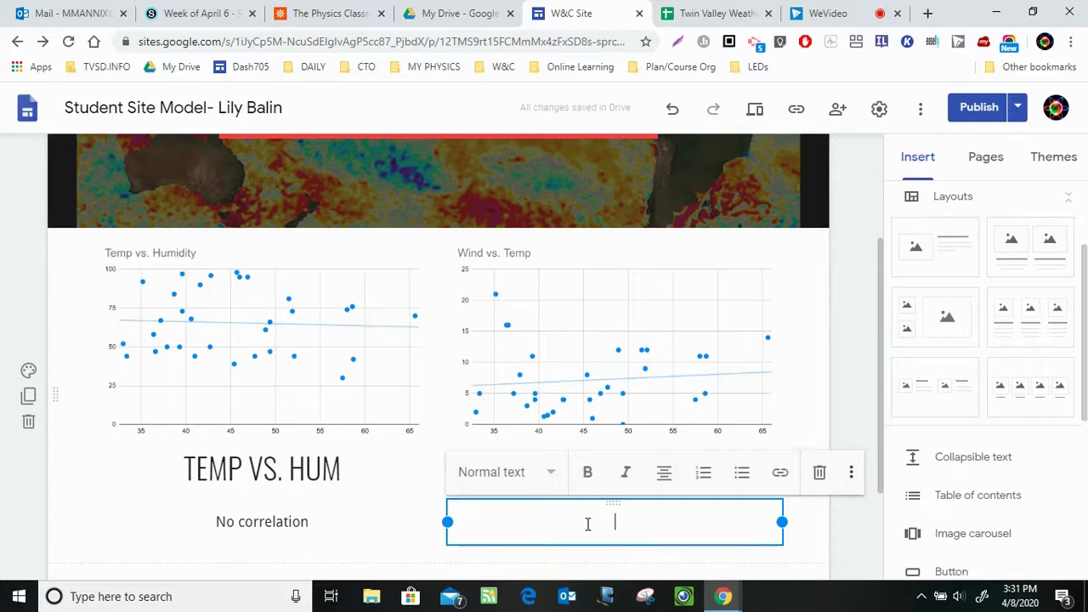
pyautogui.write('No cor')
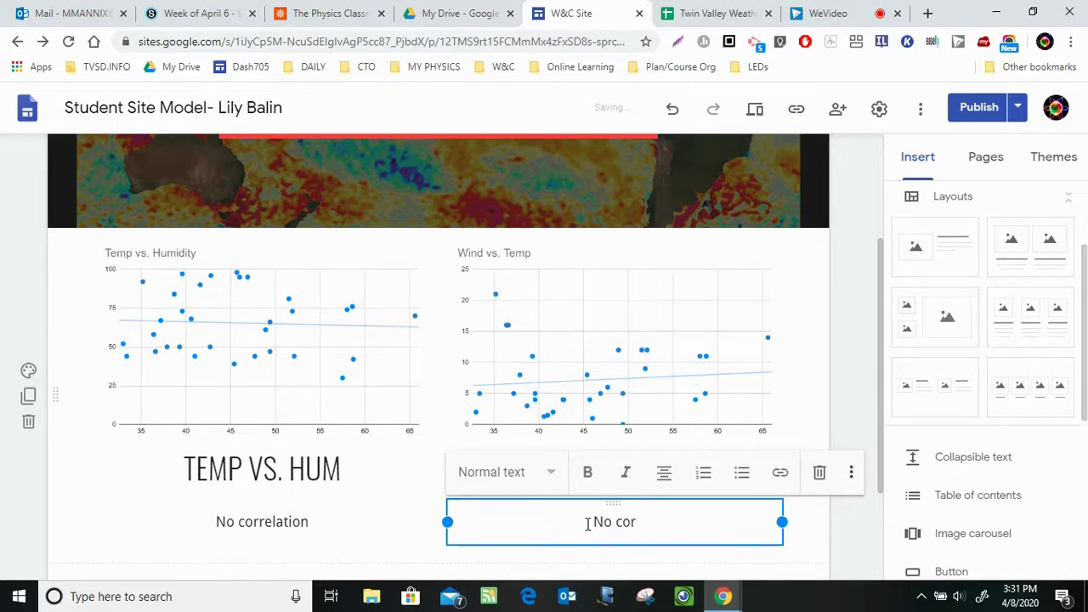
pyautogui.write('relation')
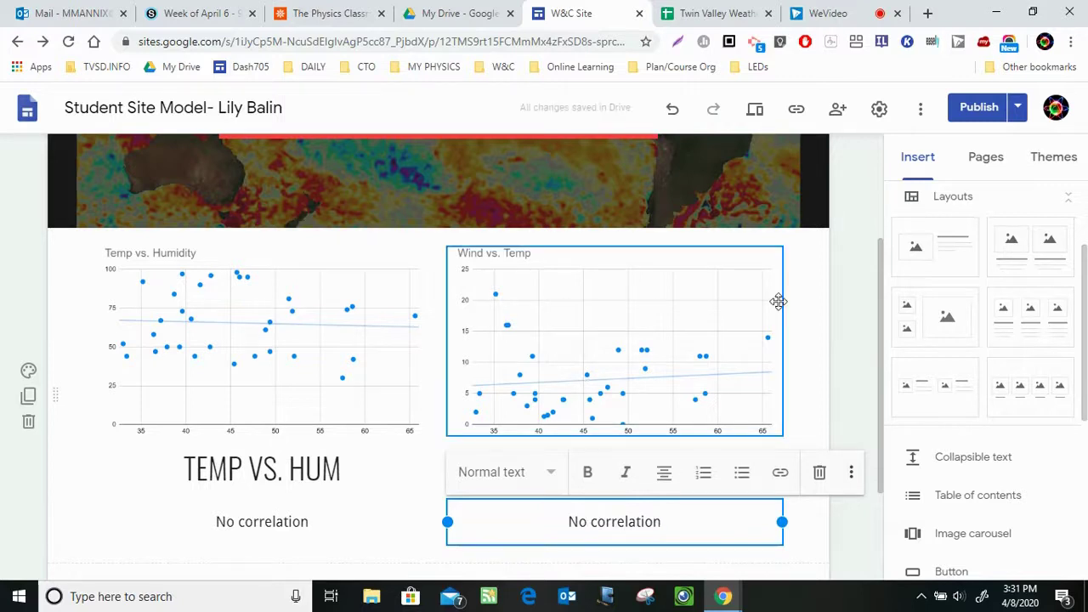
pyautogui.moveTo(881, 364); pyautogui.dragTo(884, 466)
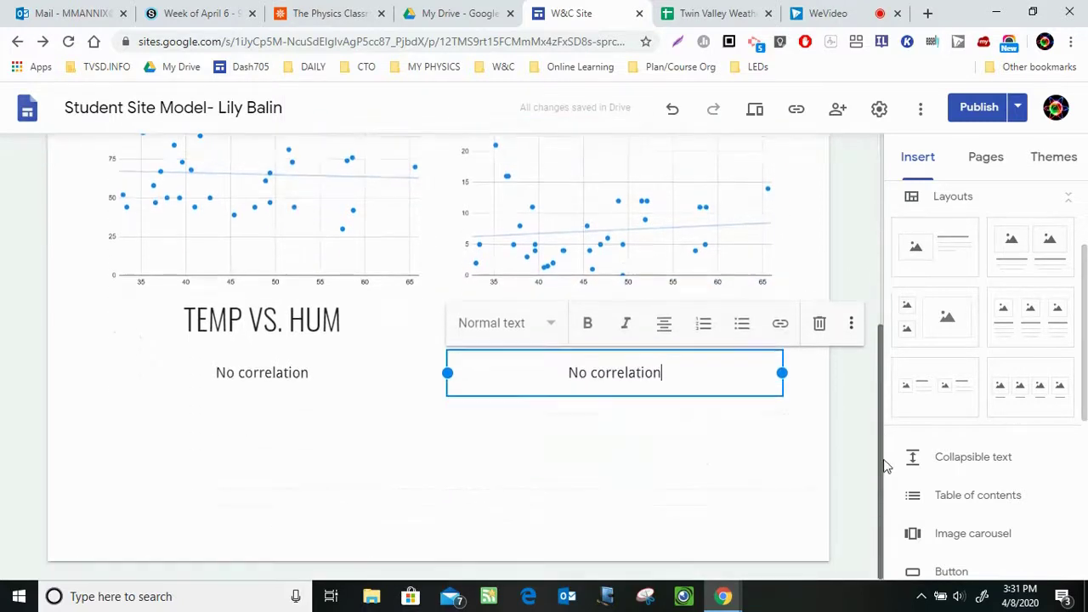
pyautogui.click(884, 468)
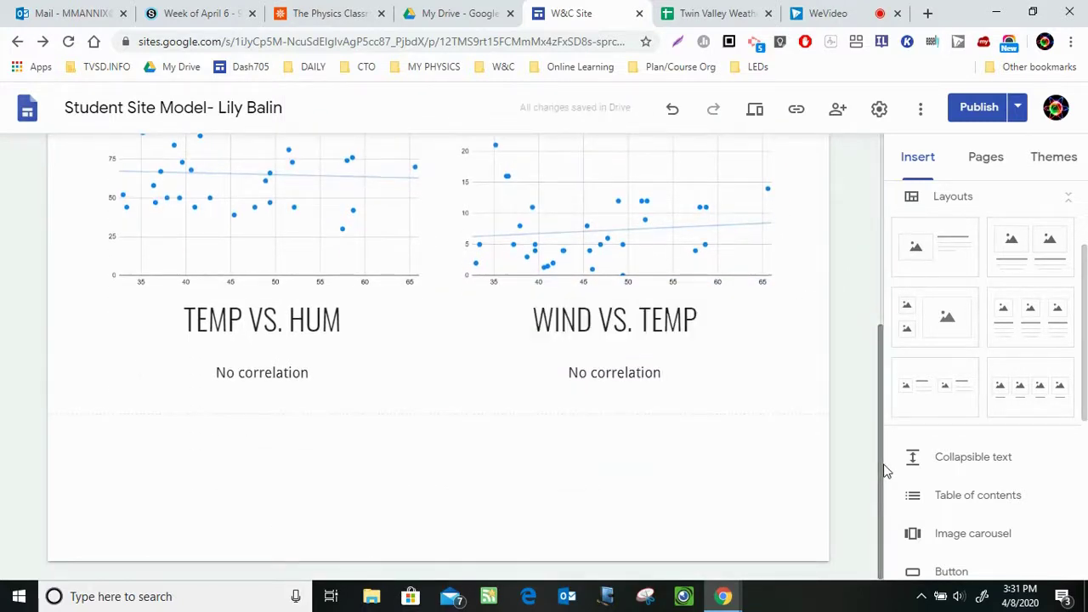